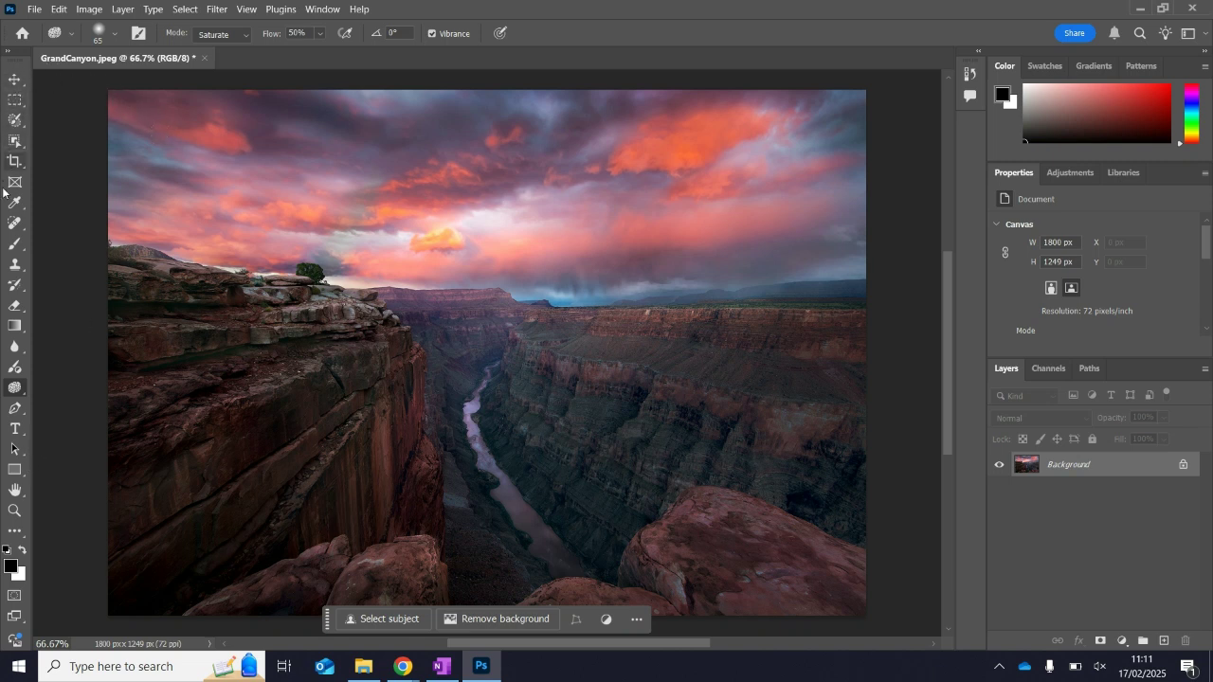
- Activate the Dodge Tool
right_click(15, 387)
left_click(89, 387)
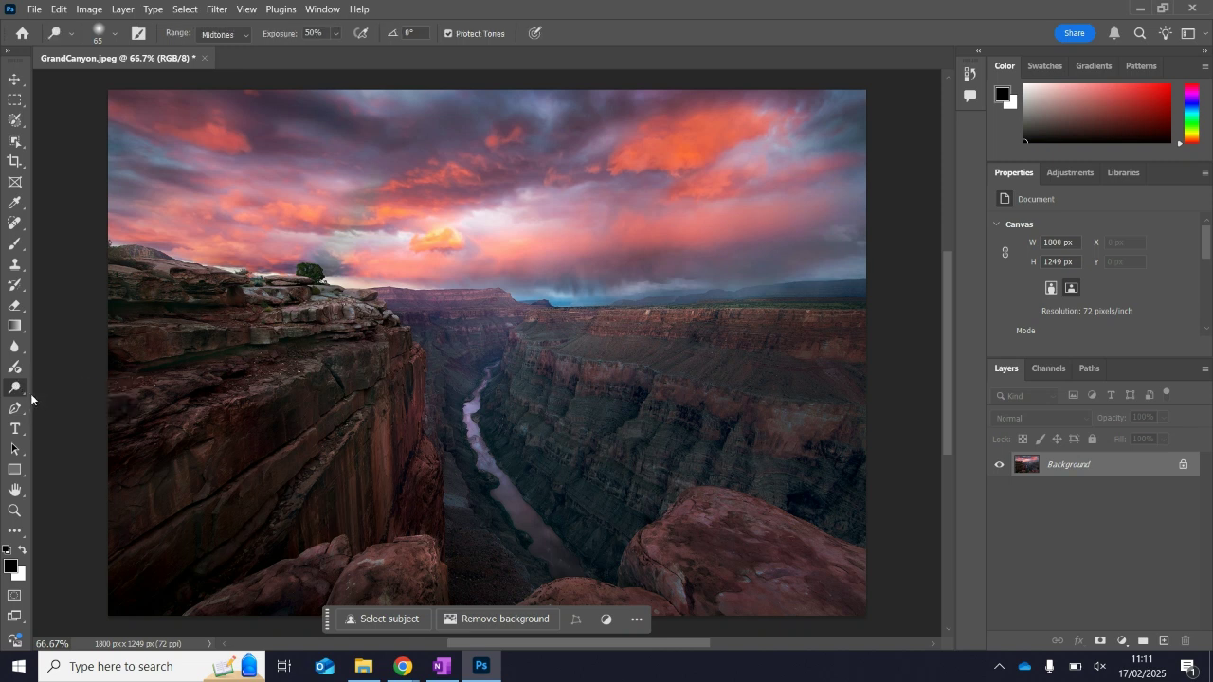
right_click(24, 391)
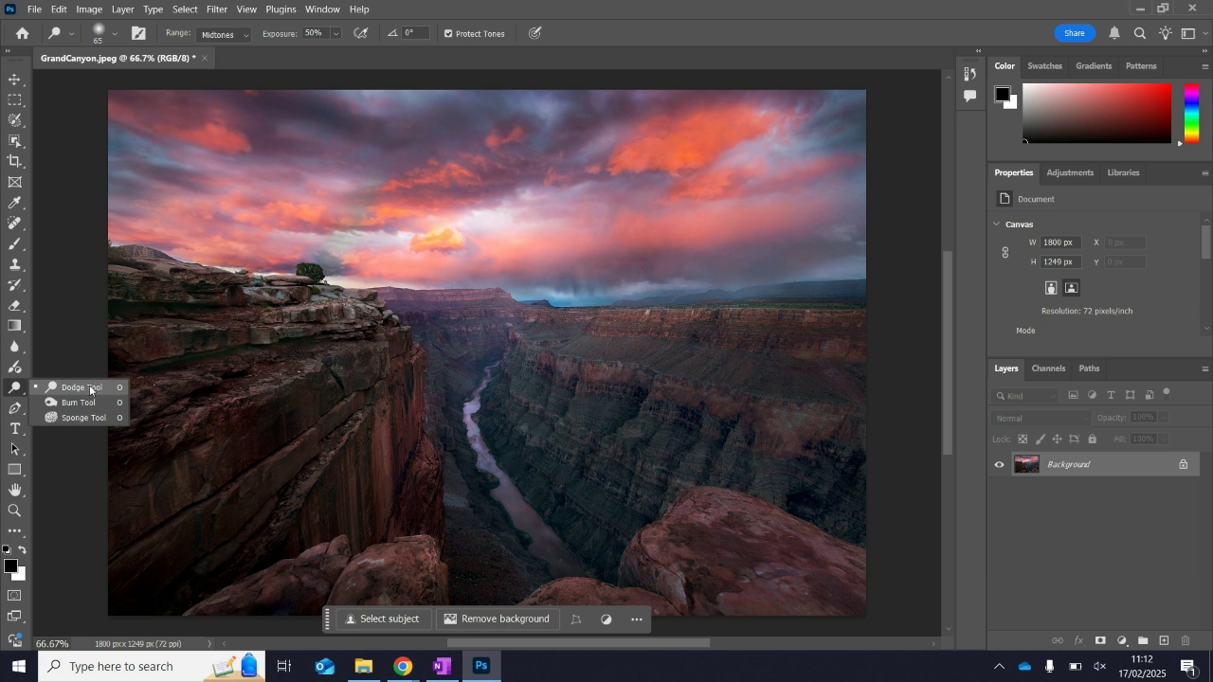
left_click(90, 388)
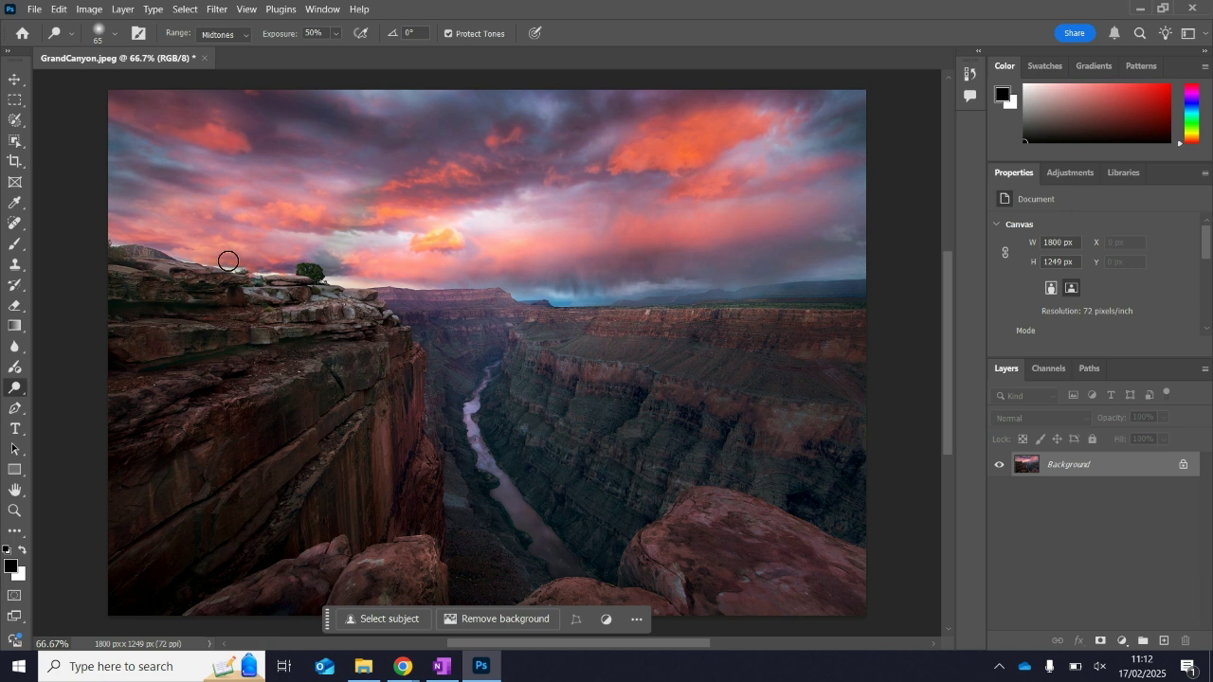
- Set the Dodge brush size to 100 px and look at the General Brushes presets
left_click(114, 34)
left_click_drag(135, 87, 140, 88)
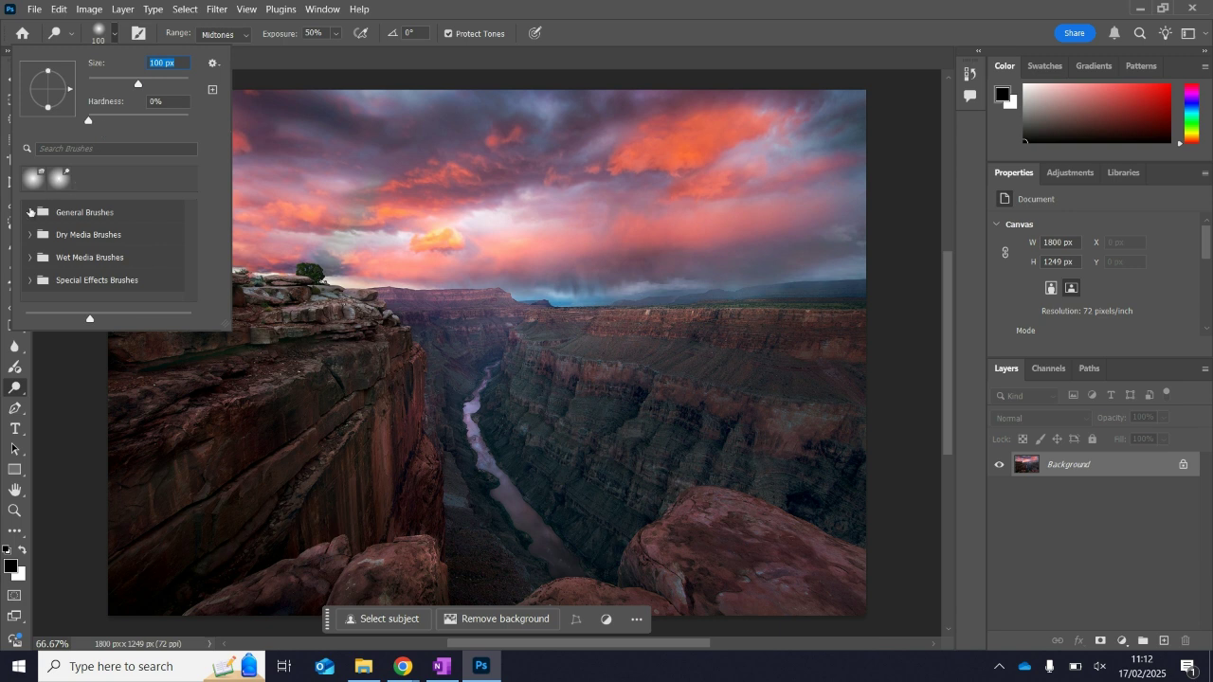
left_click(30, 212)
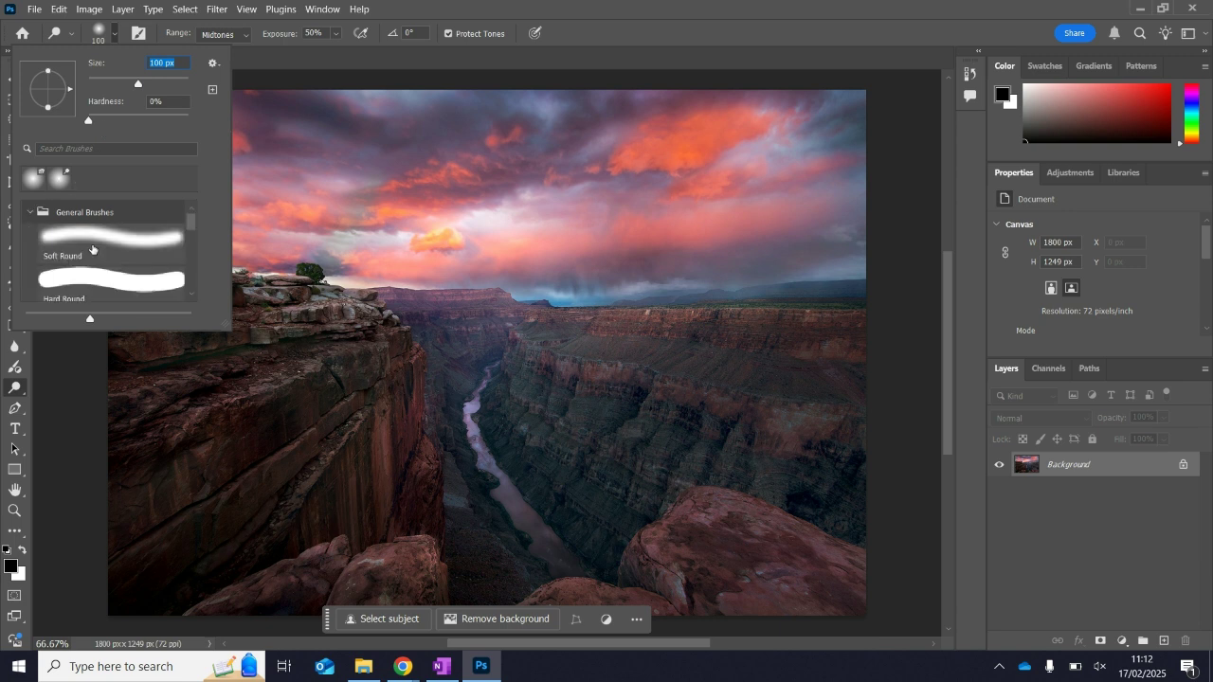
left_click(30, 212)
left_click(305, 62)
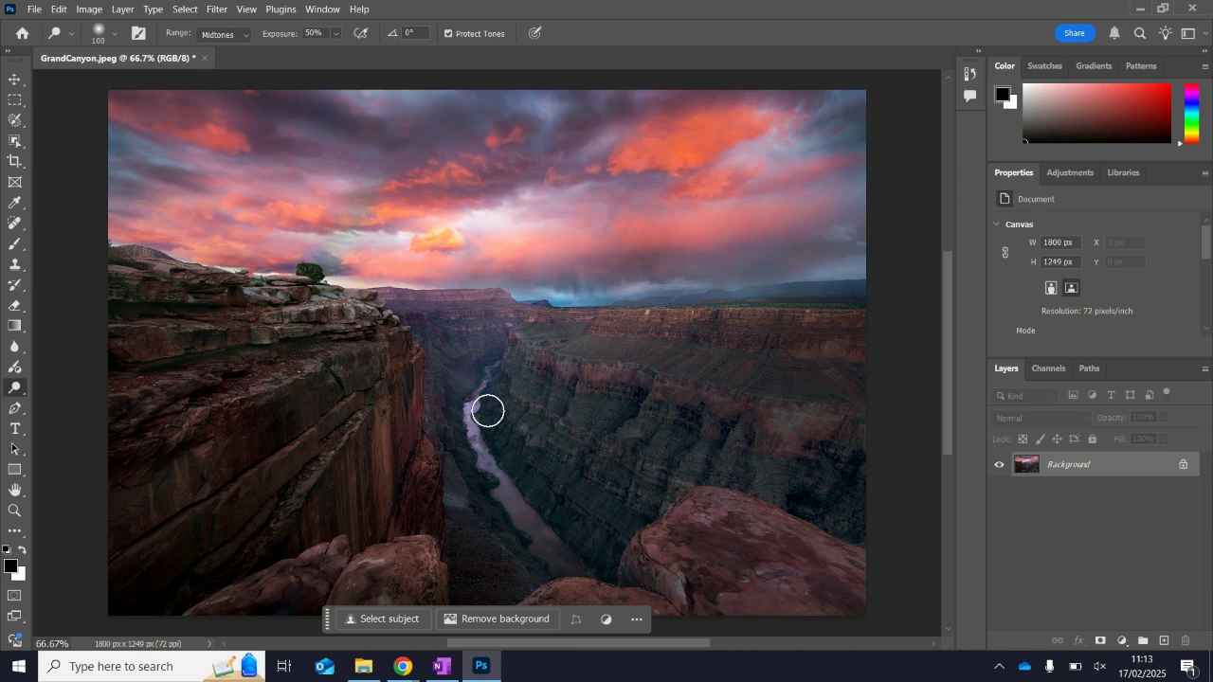
- Set the Dodge brush size to 67 px and try lightening the lower part of the river, undoing the stroke
left_click(114, 35)
left_click_drag(139, 83, 122, 85)
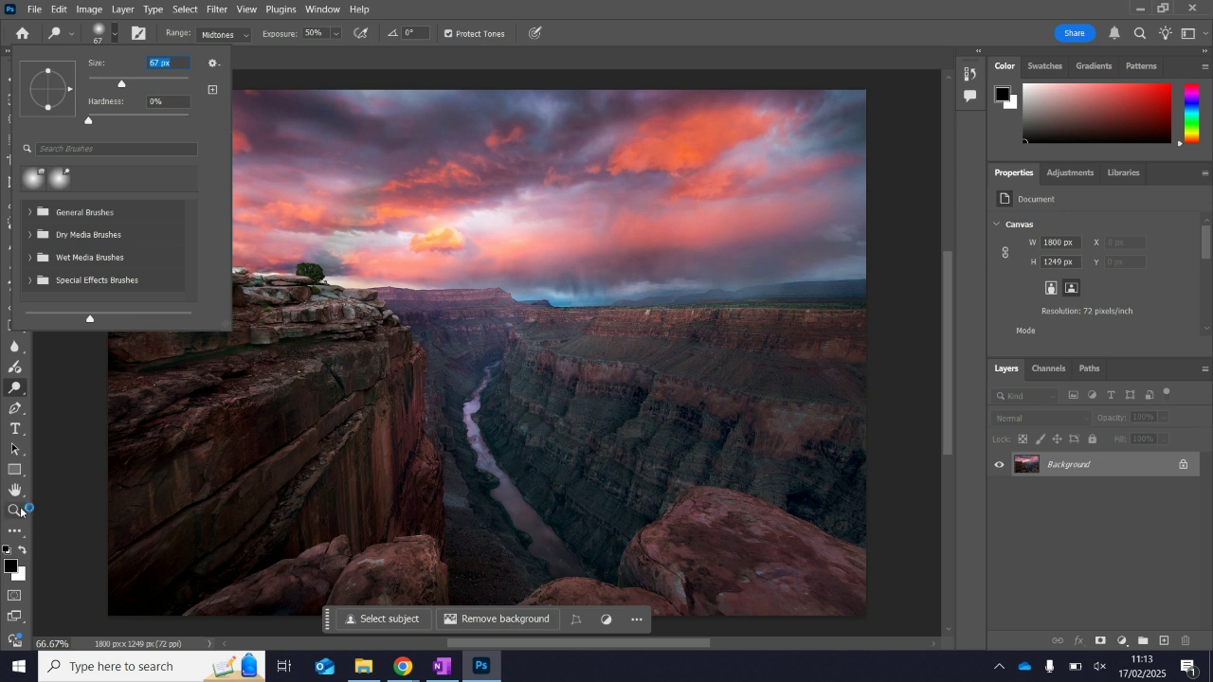
left_click(393, 49)
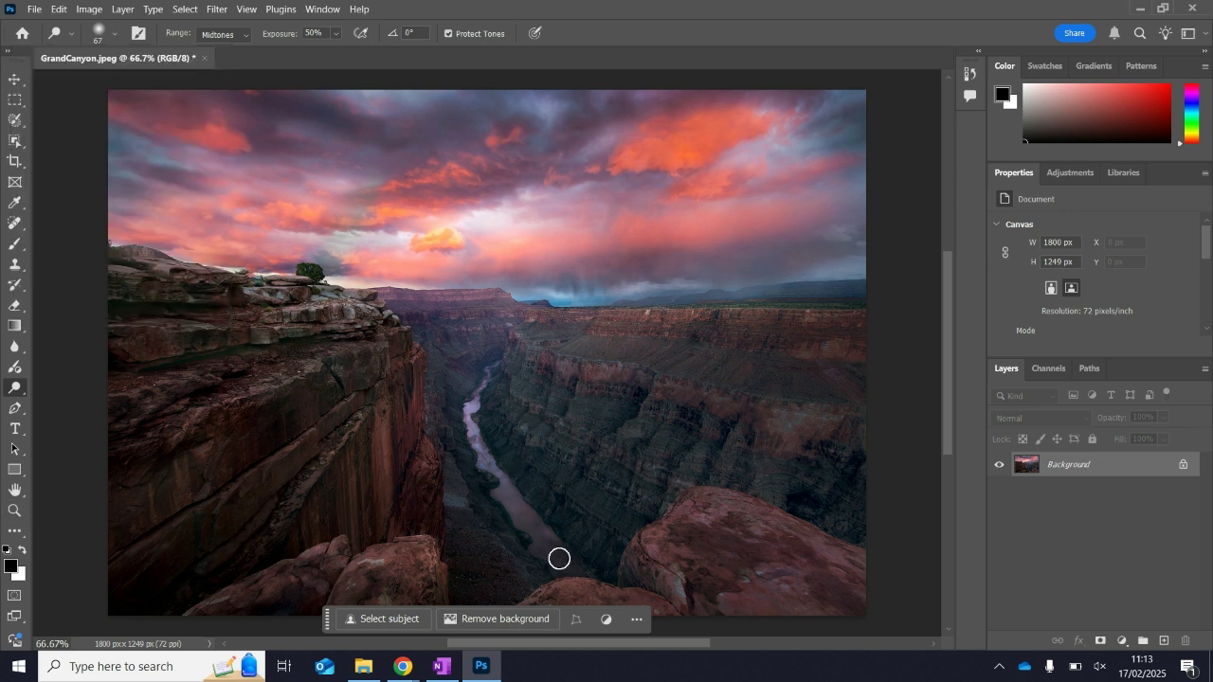
mouse_move(531, 519)
left_mouse_down()
mouse_move(473, 432)
mouse_move(538, 548)
mouse_move(569, 565)
left_mouse_up()
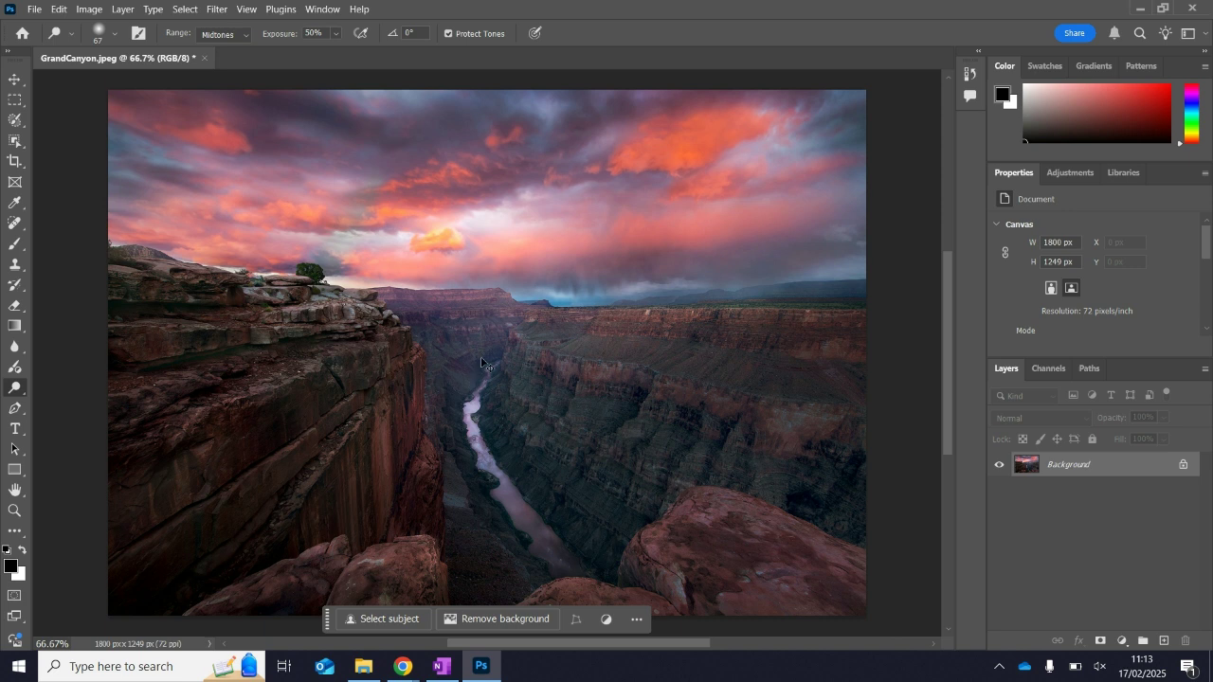
key("ctrl+z")
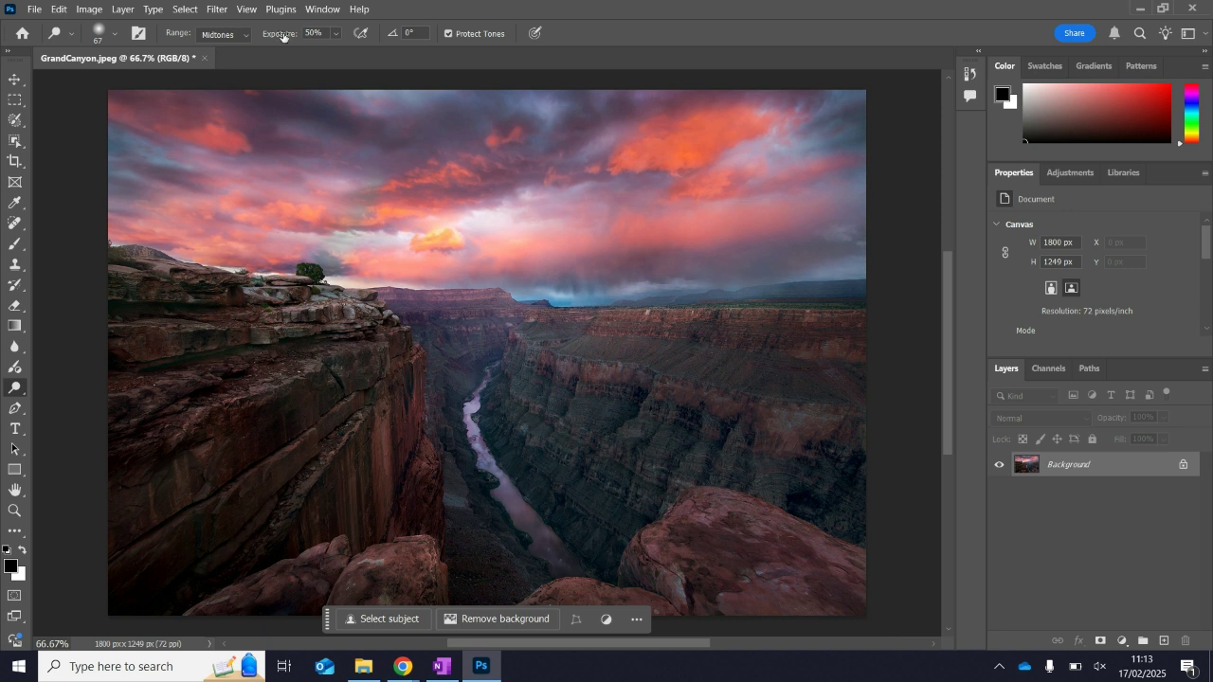
- Raise the Dodge exposure to 82% and try lightening the river and the cliff beside it, undoing the last stroke
left_click(337, 36)
left_click_drag(367, 56, 369, 56)
mouse_move(497, 362)
left_mouse_down()
mouse_move(476, 471)
mouse_move(536, 531)
left_mouse_up()
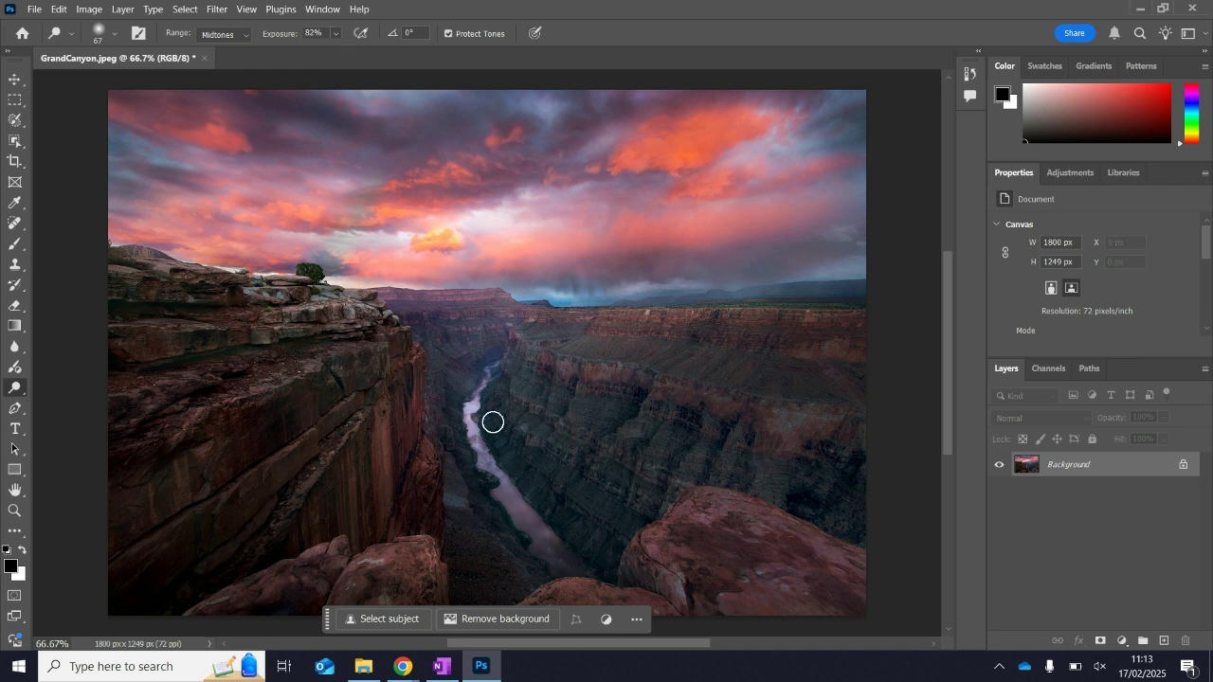
left_click_drag(485, 428, 474, 452)
left_click_drag(285, 468, 266, 440)
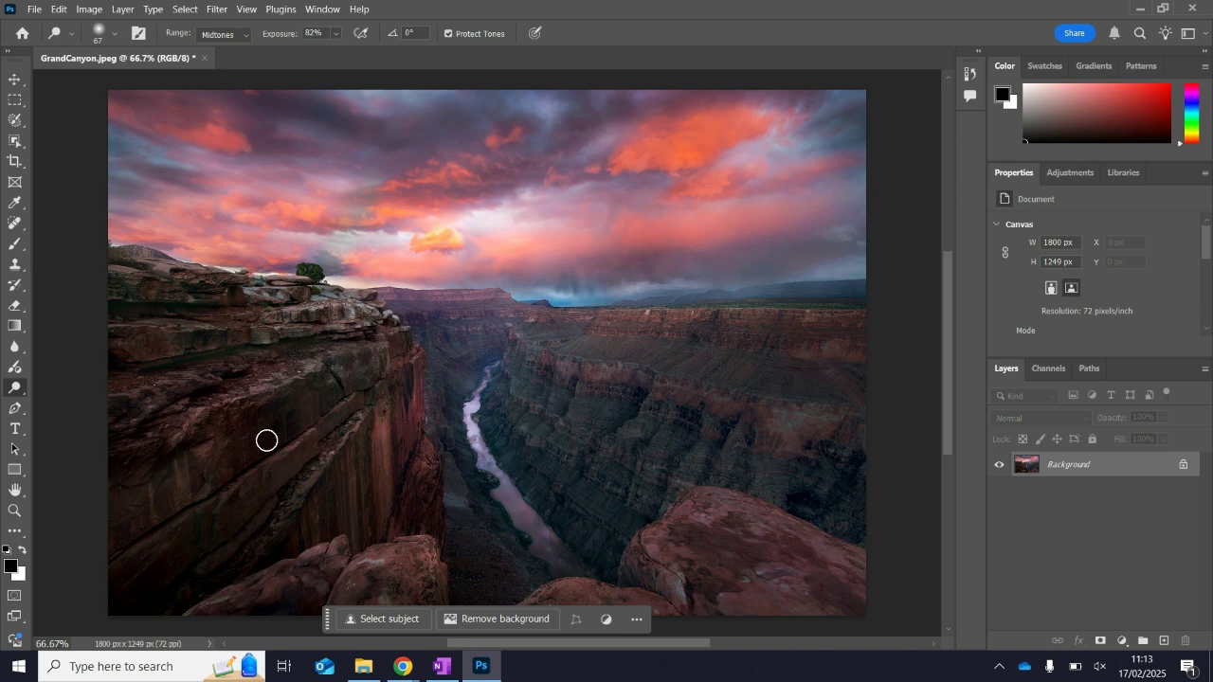
key("ctrl+z")
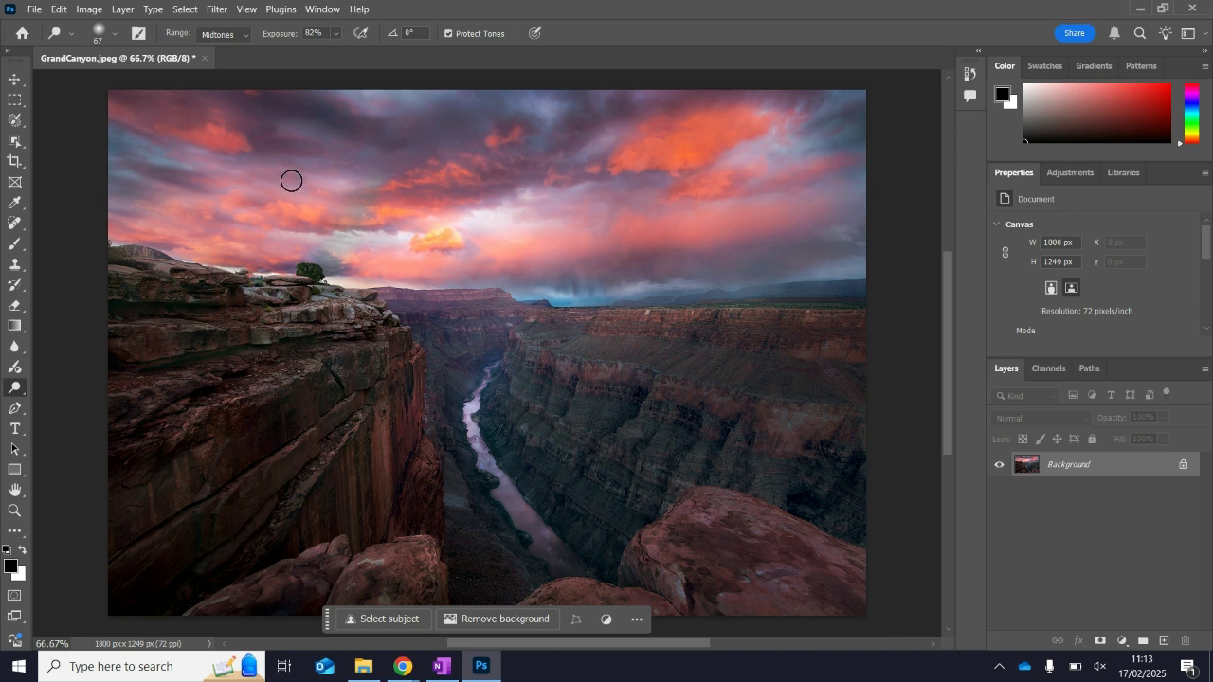
- Choose the Hard Round brush from General Brushes for the Dodge Tool and set its size to 21 px
left_click(117, 35)
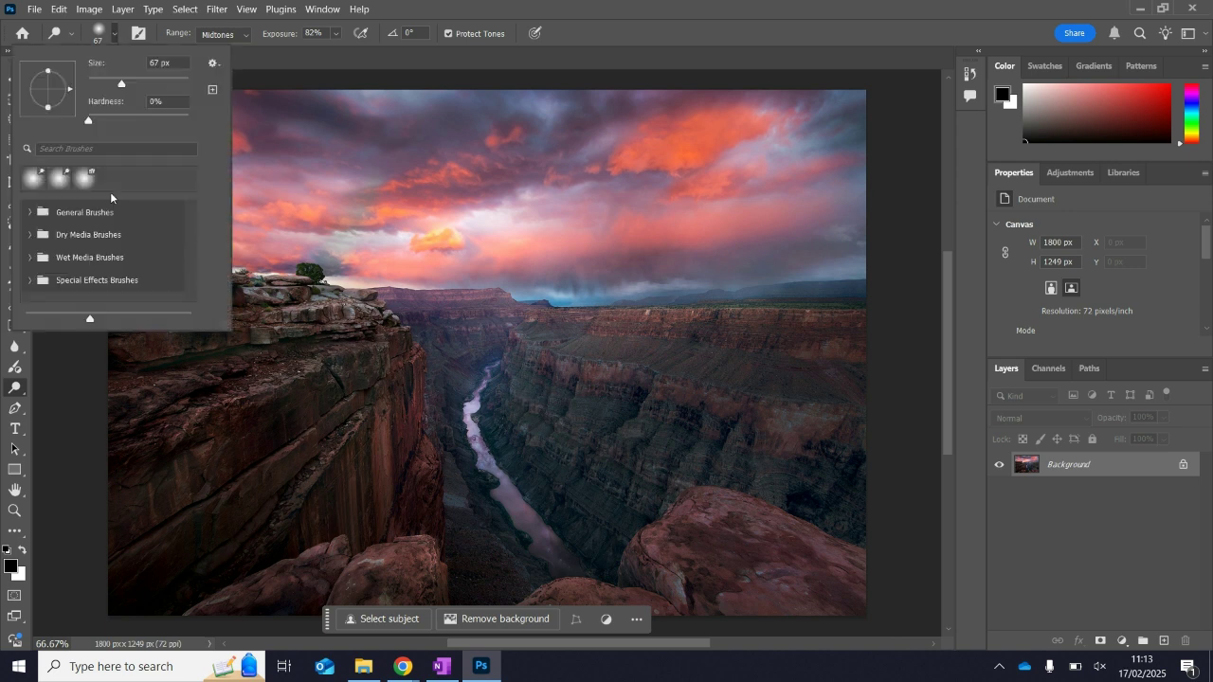
left_click(30, 215)
left_click(71, 277)
left_click(120, 83)
left_click_drag(121, 86, 99, 83)
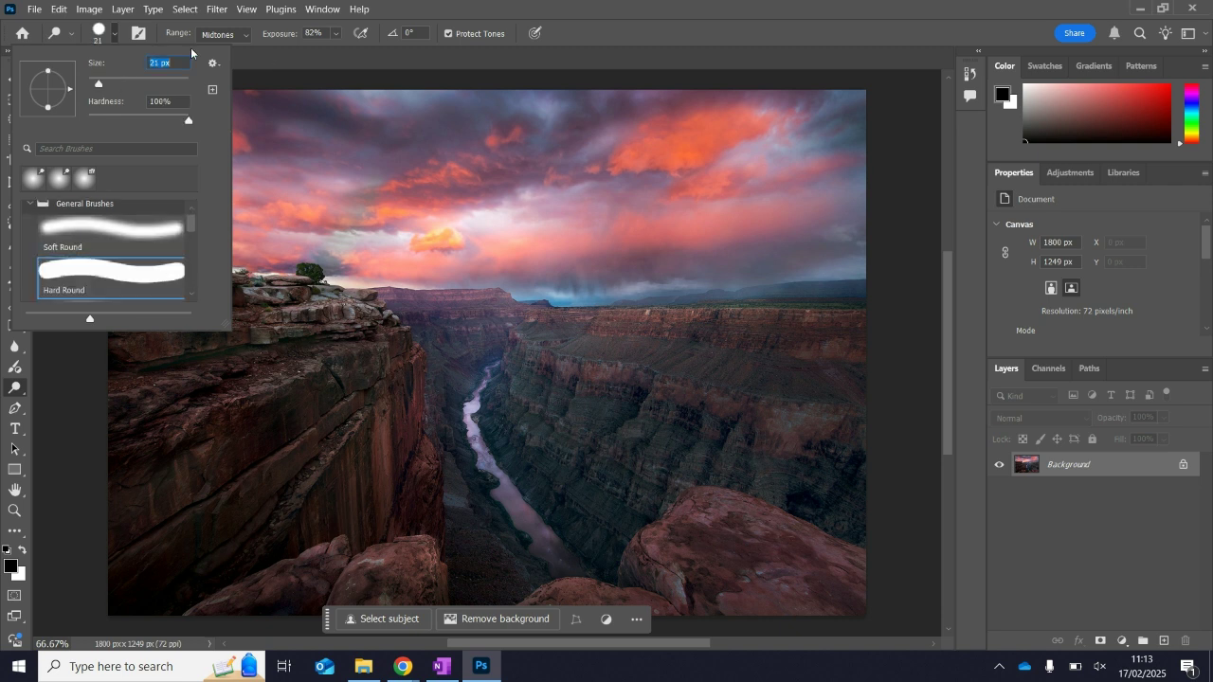
- Set the Dodge exposure to 100%, try hard-edged strokes across the sky and canyon, and undo them
mouse_move(334, 33)
left_mouse_down()
mouse_move(376, 193)
mouse_move(246, 402)
left_mouse_up()
left_click_drag(429, 337, 526, 402)
left_click_drag(710, 327, 459, 358)
mouse_move(341, 279)
left_mouse_down()
mouse_move(301, 161)
mouse_move(806, 556)
left_mouse_up()
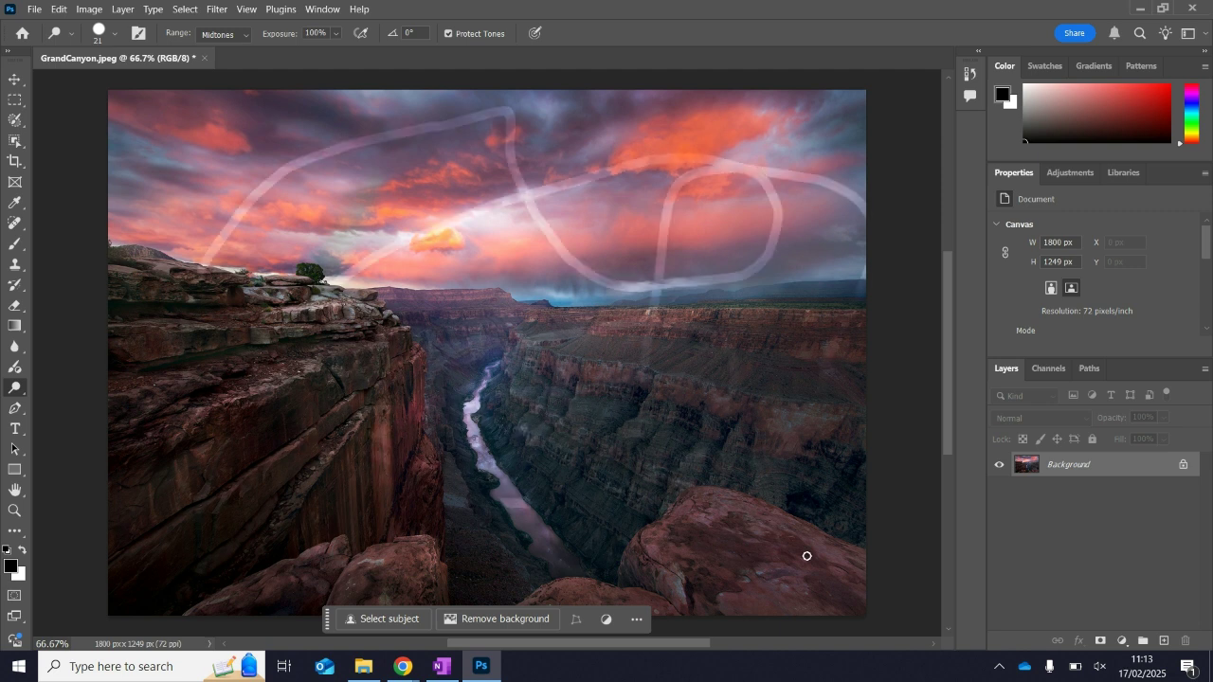
key("ctrl+z")
key("ctrl+z")
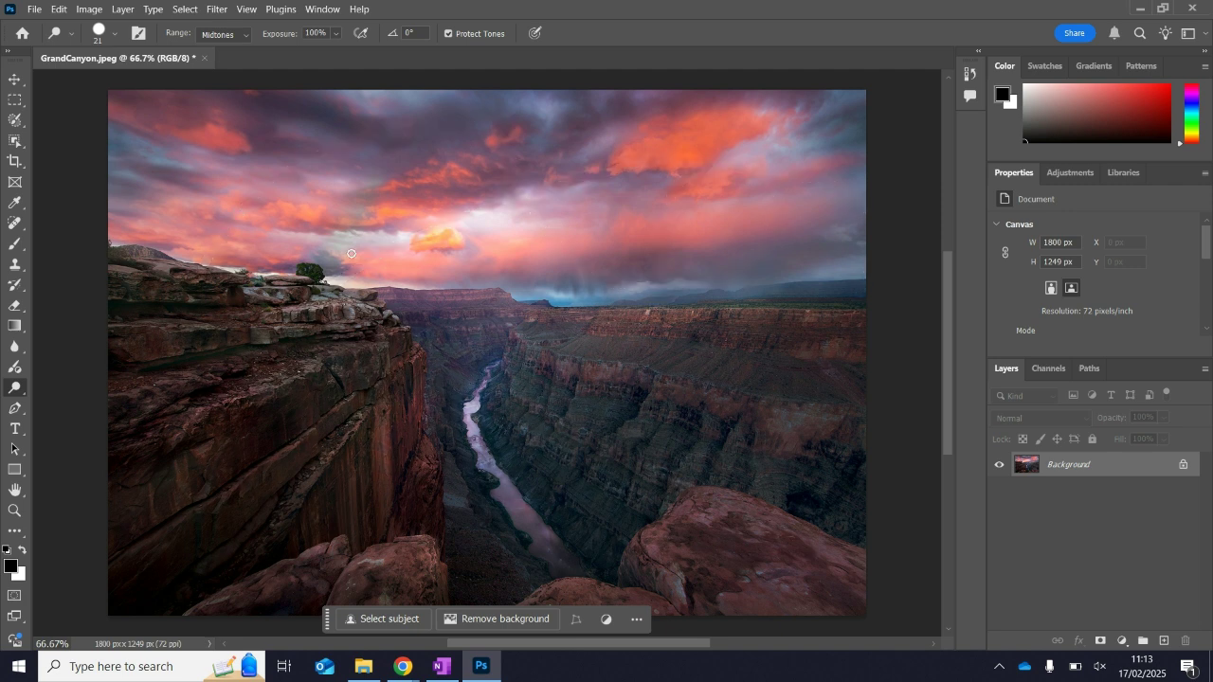
- Switch to the Soft Round brush with 48% exposure and try a Dodge stroke along the river, undoing it
left_click(116, 33)
left_click(113, 225)
left_click(335, 33)
left_click_drag(357, 51, 316, 54)
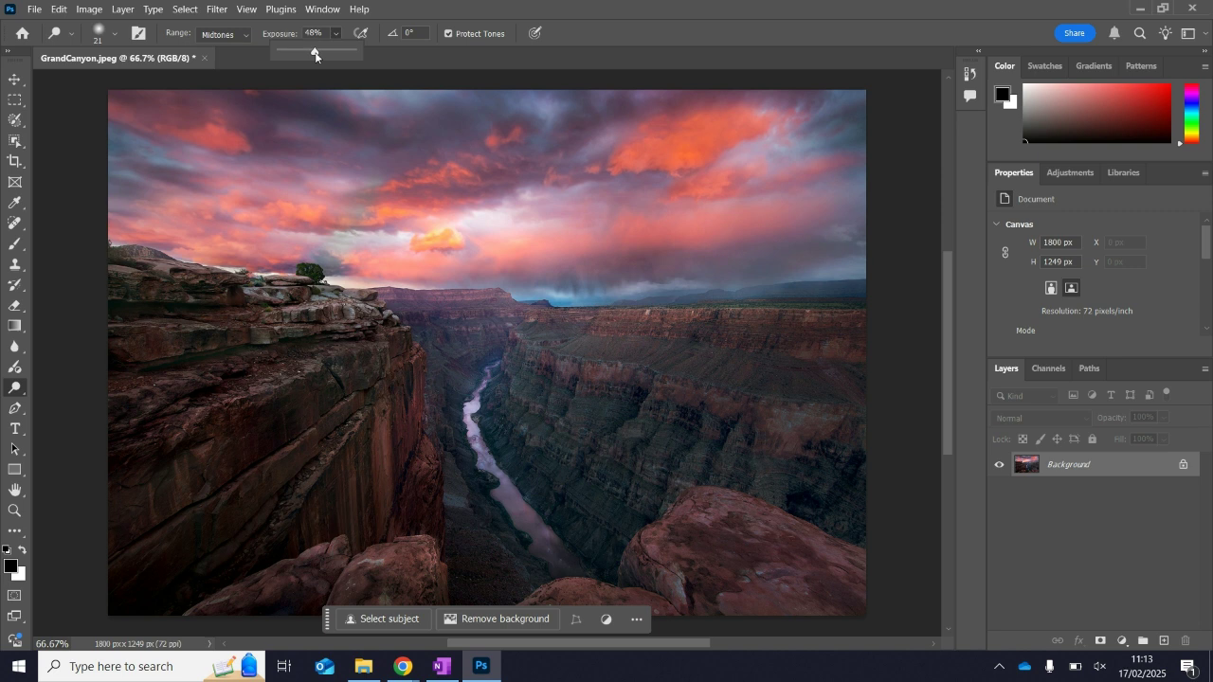
mouse_move(504, 329)
left_mouse_down()
mouse_move(475, 322)
mouse_move(451, 492)
left_mouse_up()
key("ctrl+z")
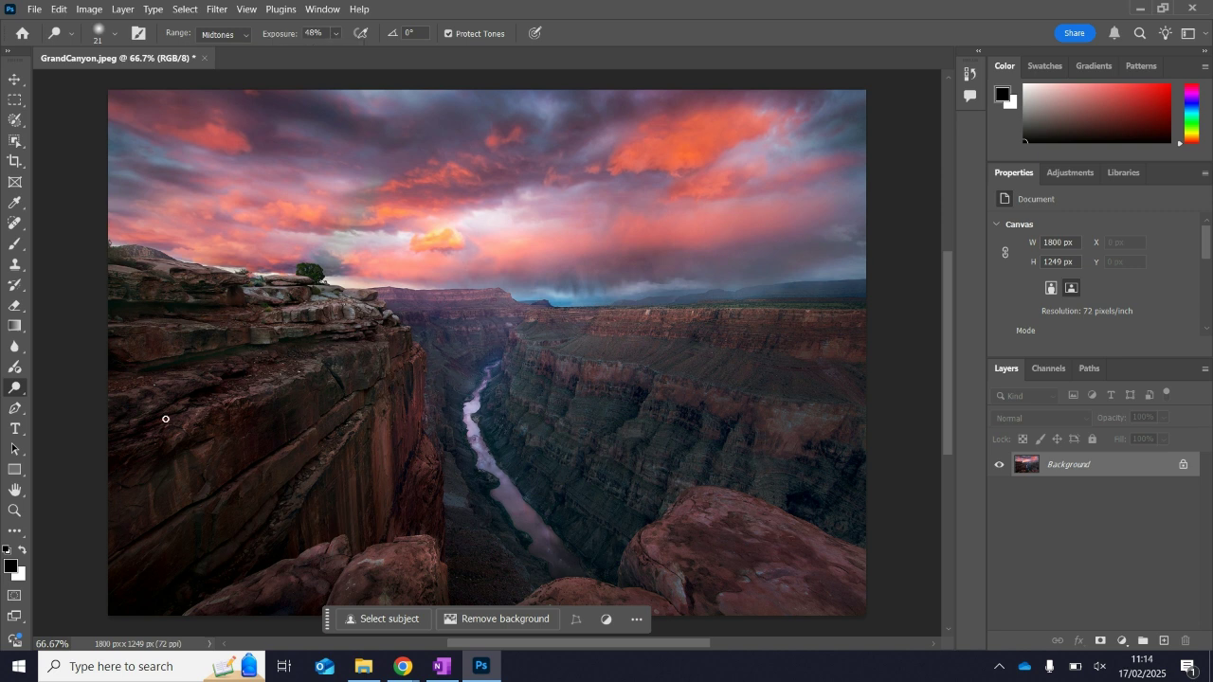
- Activate the Burn Tool
right_click(21, 389)
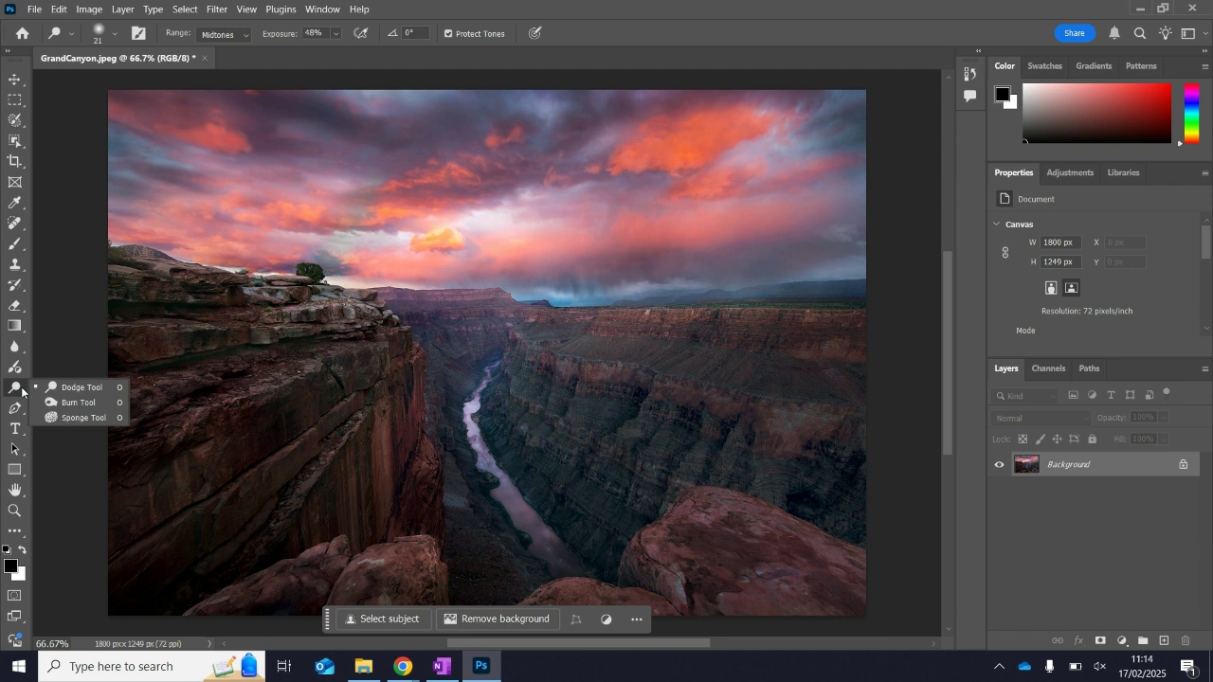
left_click(76, 403)
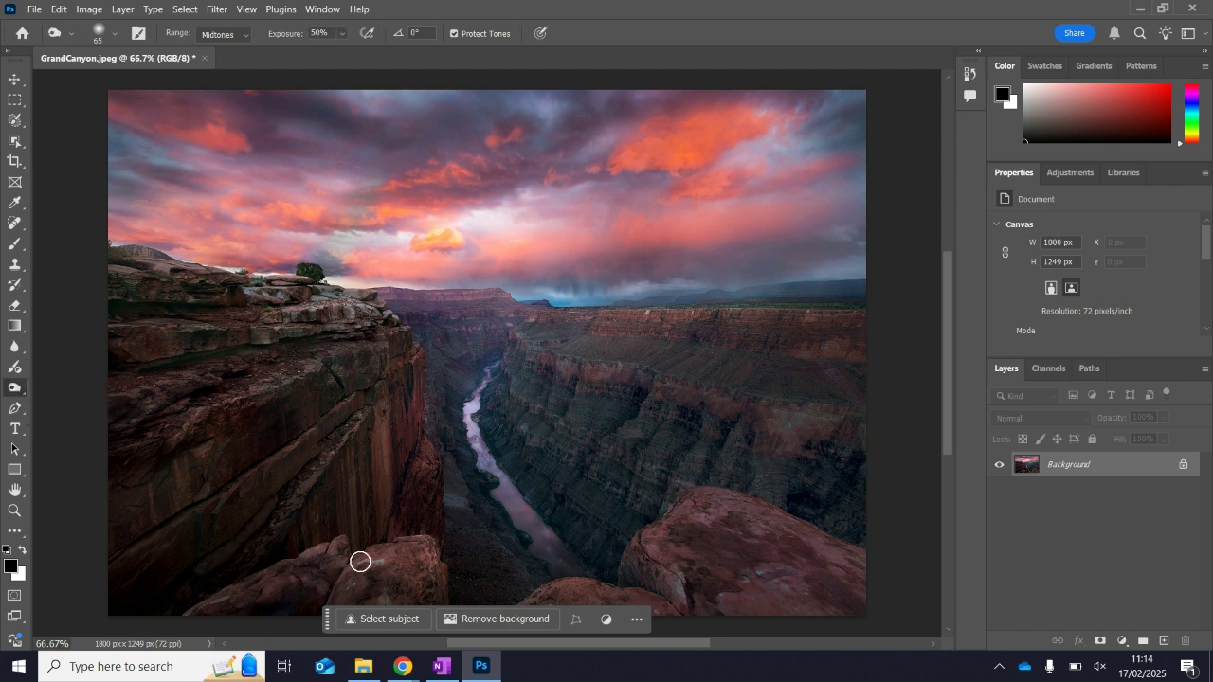
- Switch to the Photopea window in Chrome and activate its Burn Tool
mouse_move(404, 676)
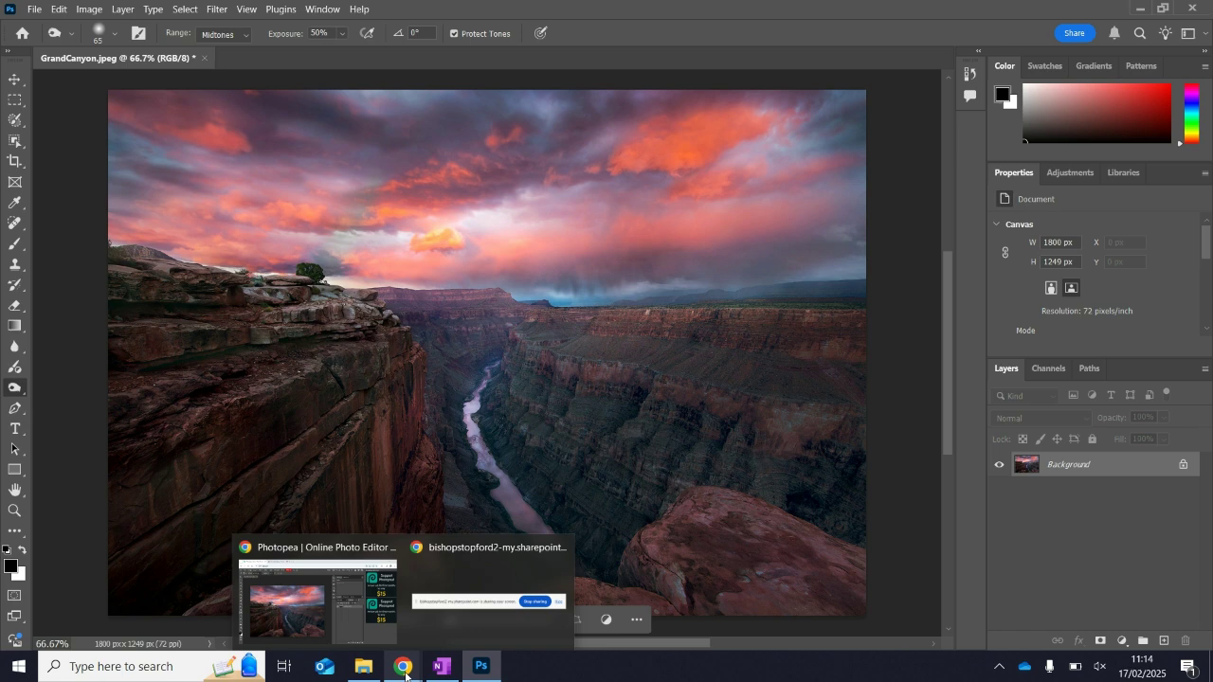
left_click(353, 607)
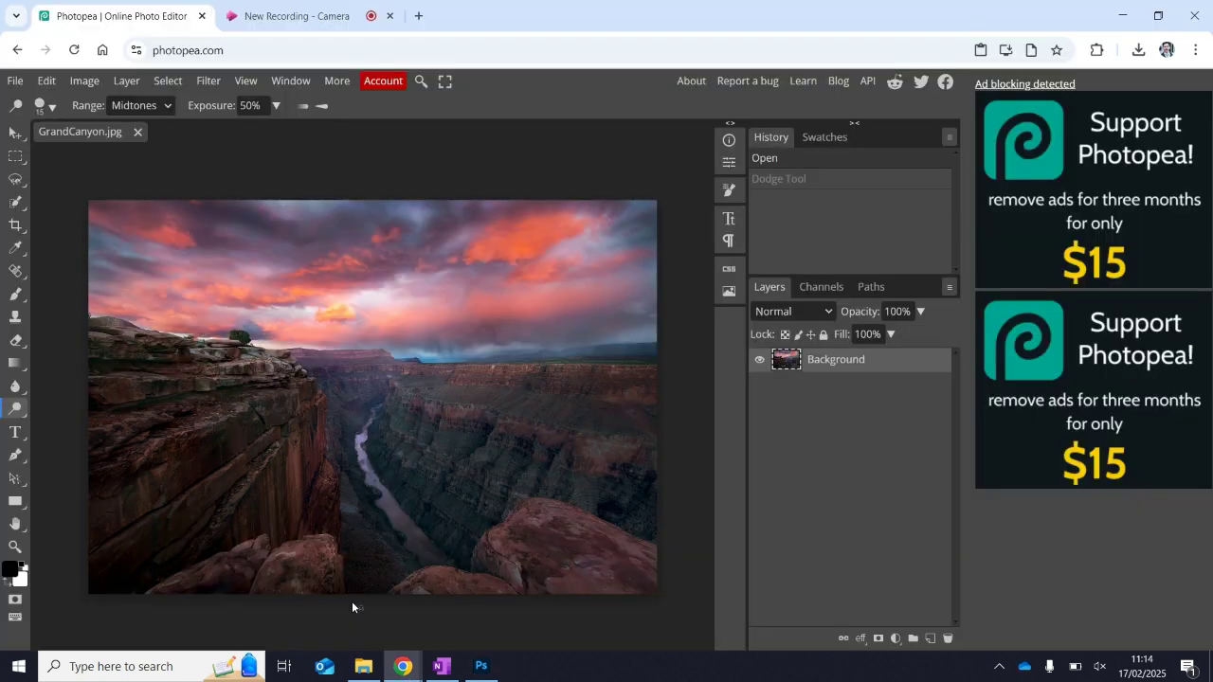
left_click(17, 409)
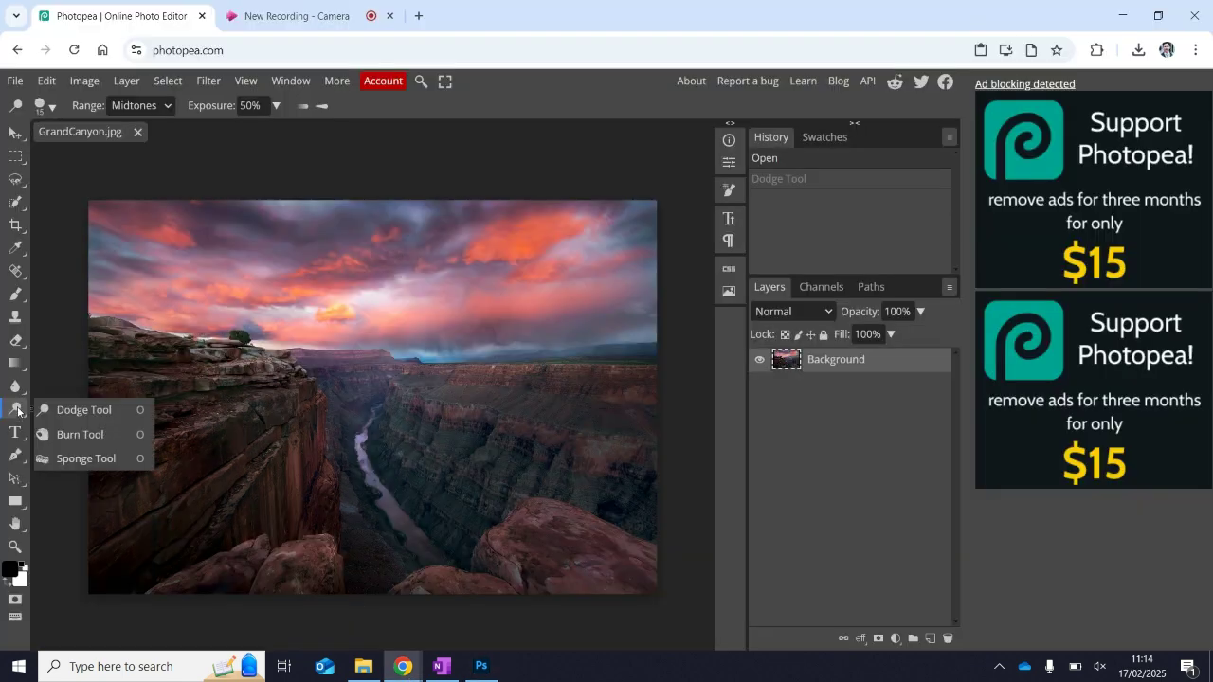
left_click(73, 434)
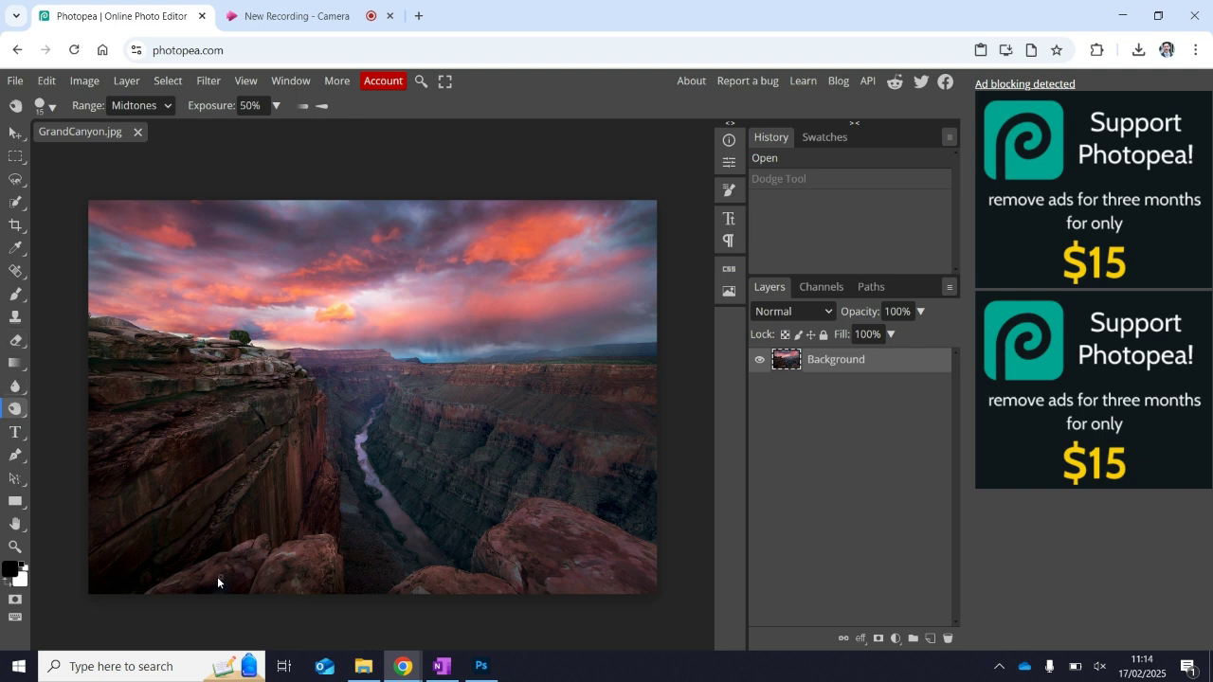
- Try darkening the large foreground rock with the Burn Tool at 50% exposure, undoing the stroke
left_click(15, 547)
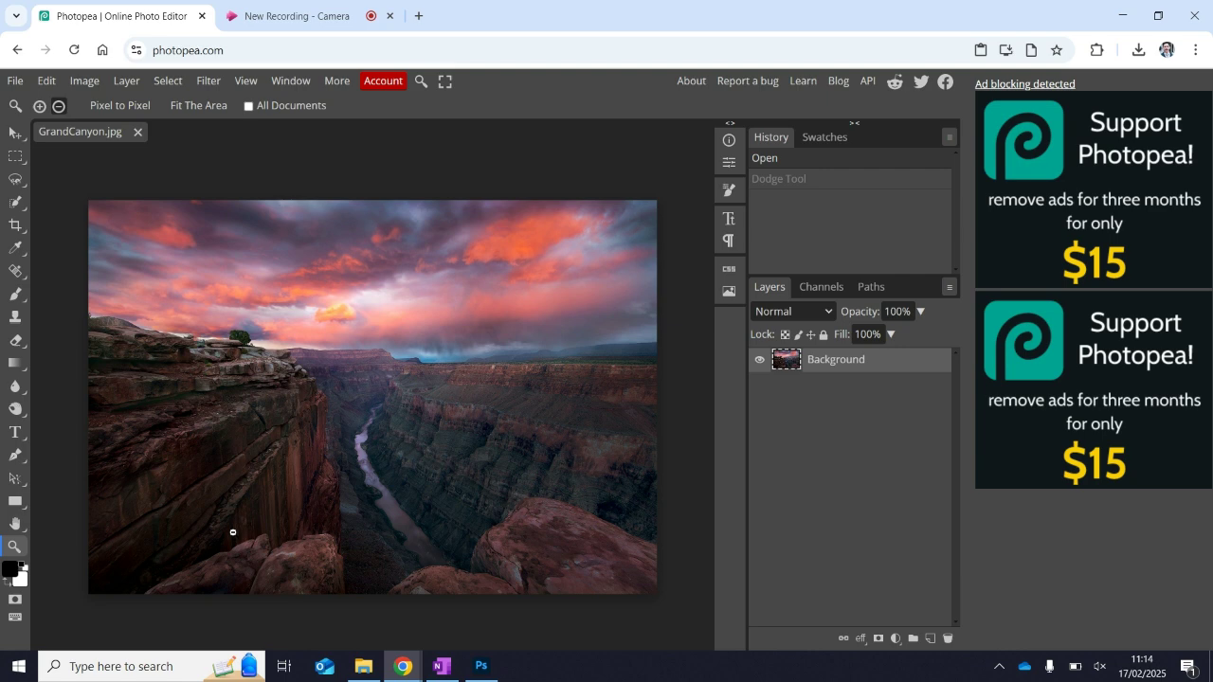
key("alt")
left_click(254, 512)
left_click(252, 584)
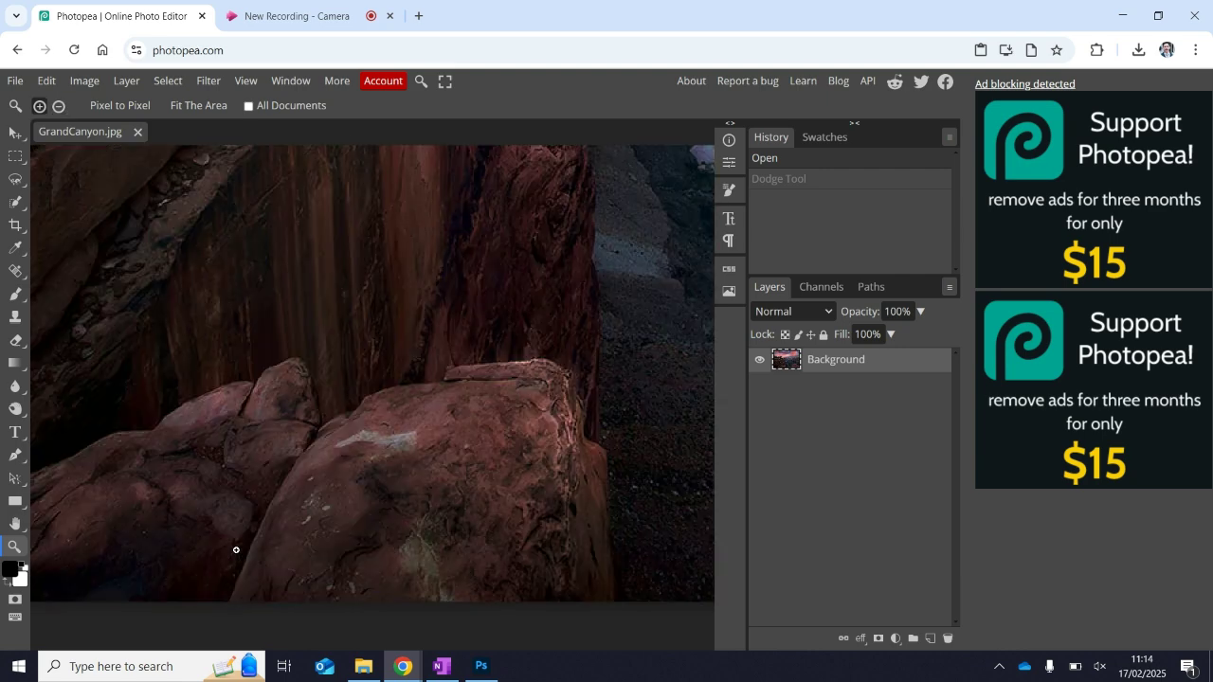
scroll(236, 549, "down", 1)
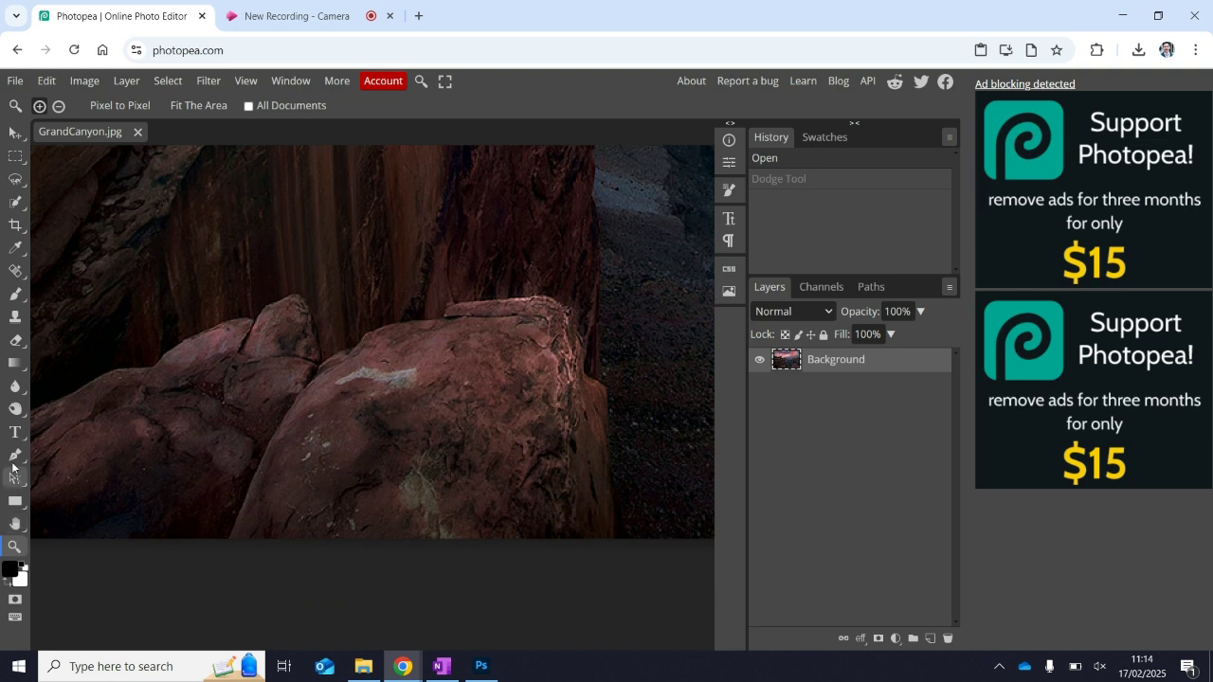
left_click(16, 410)
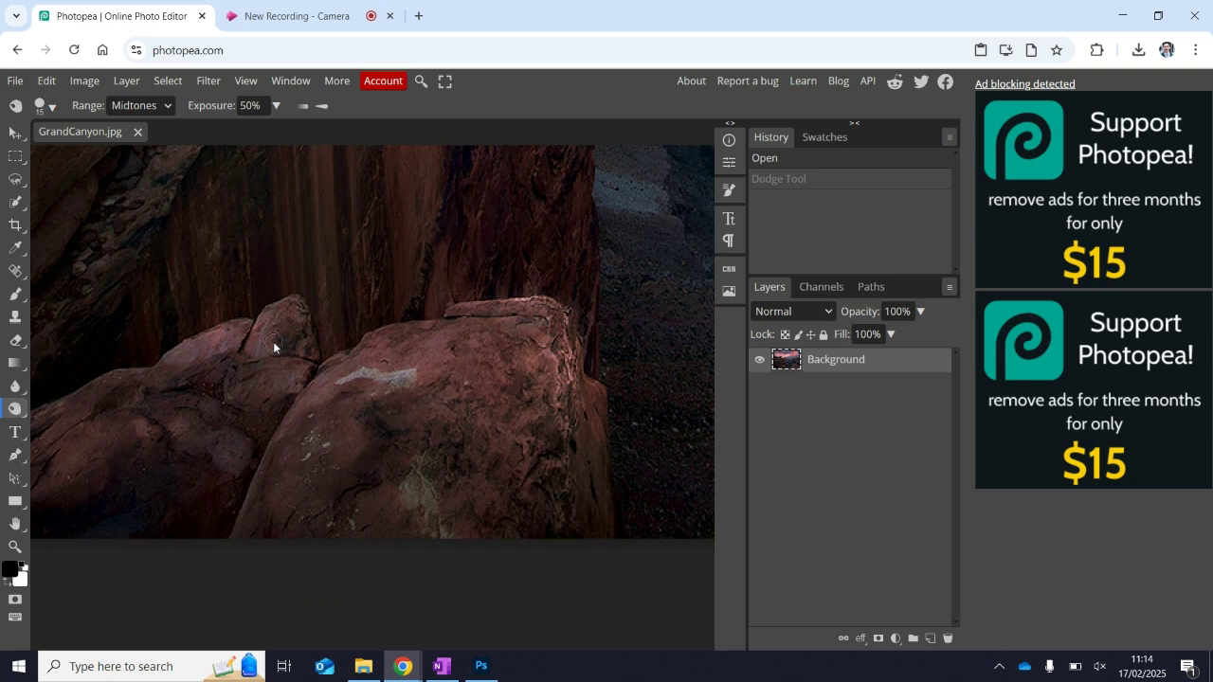
left_click_drag(397, 397, 462, 476)
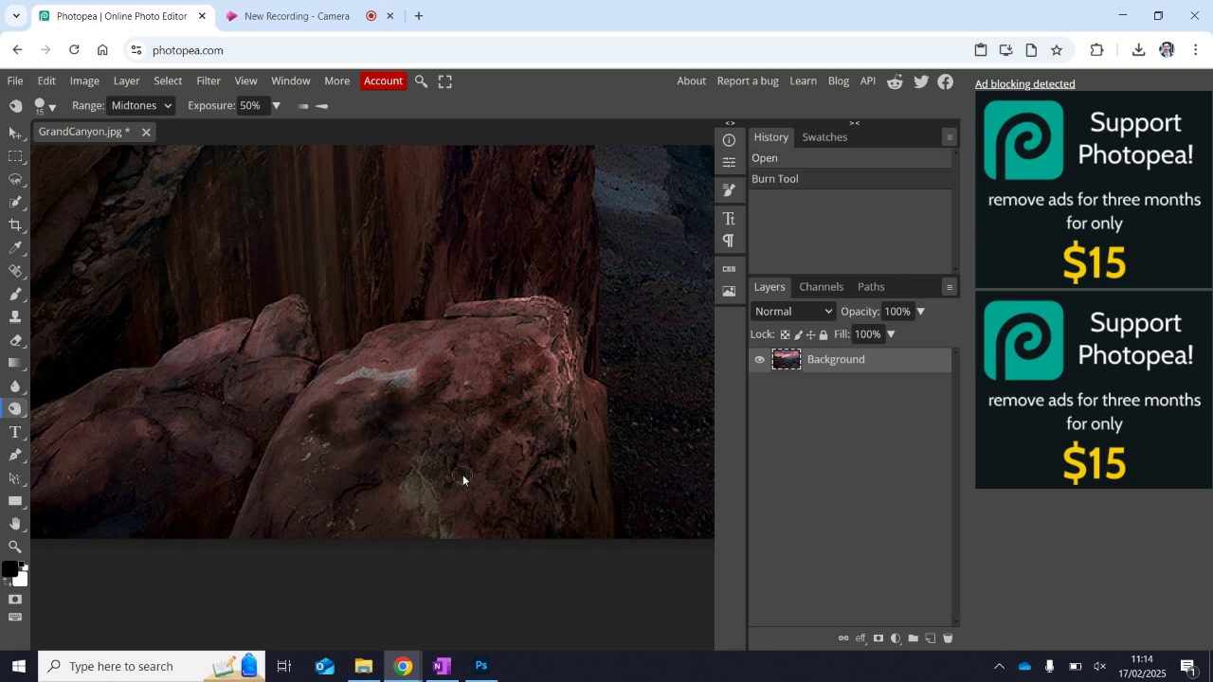
key("ctrl+z")
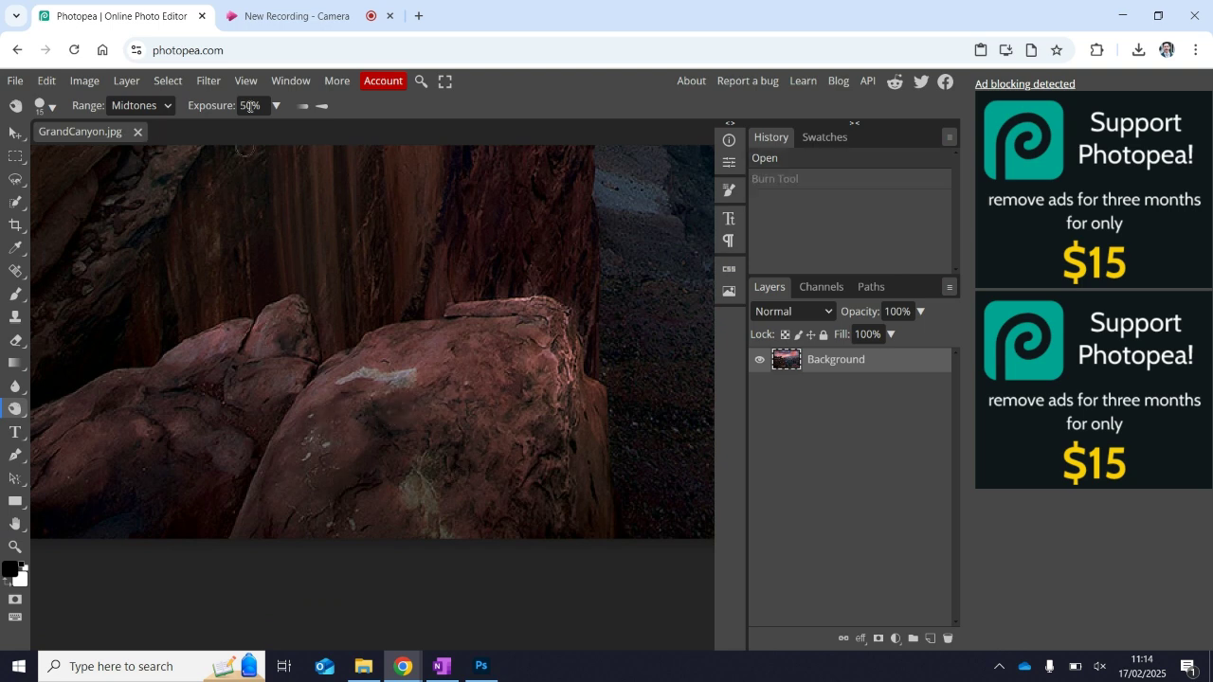
- Set the Burn brush to 35% hardness and 39 px size, with the exposure at 40%
left_click(51, 107)
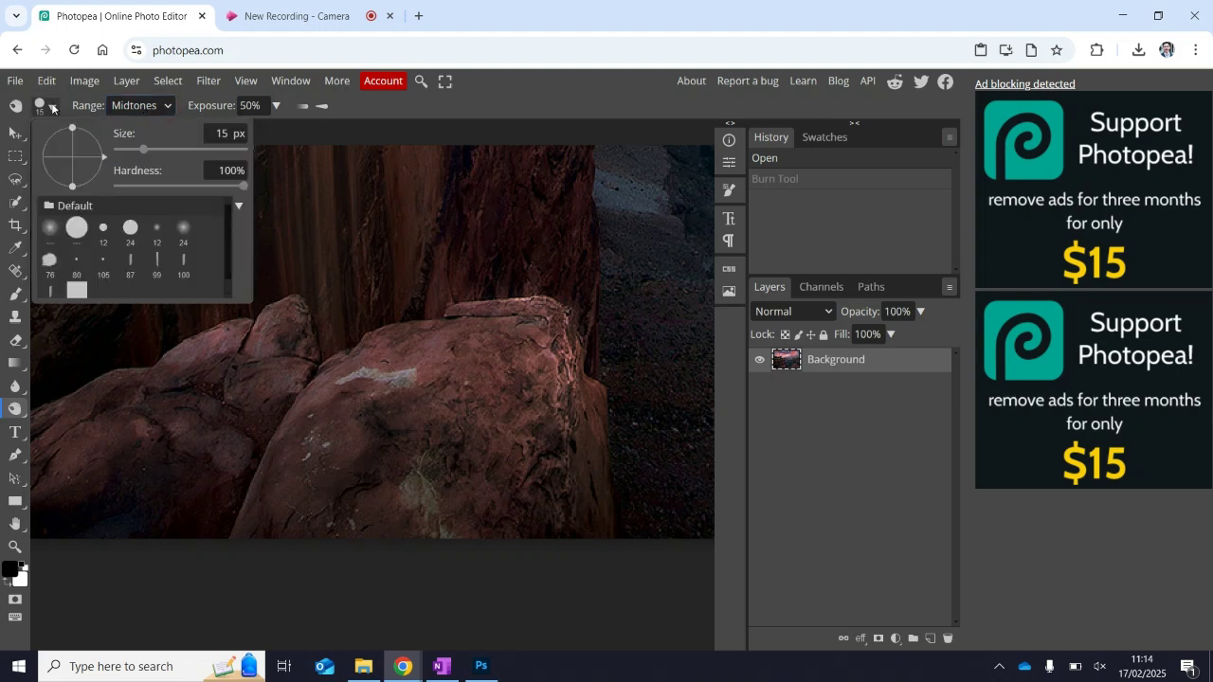
left_click_drag(243, 187, 163, 156)
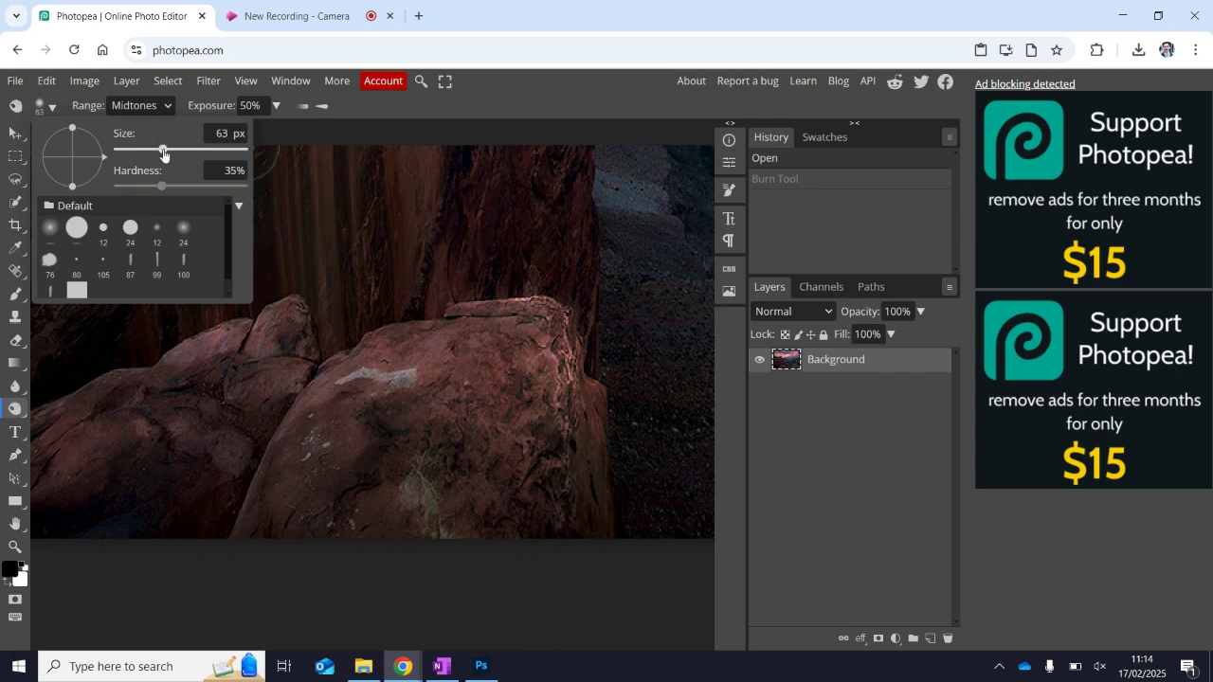
left_click_drag(163, 152, 156, 151)
left_click(265, 106)
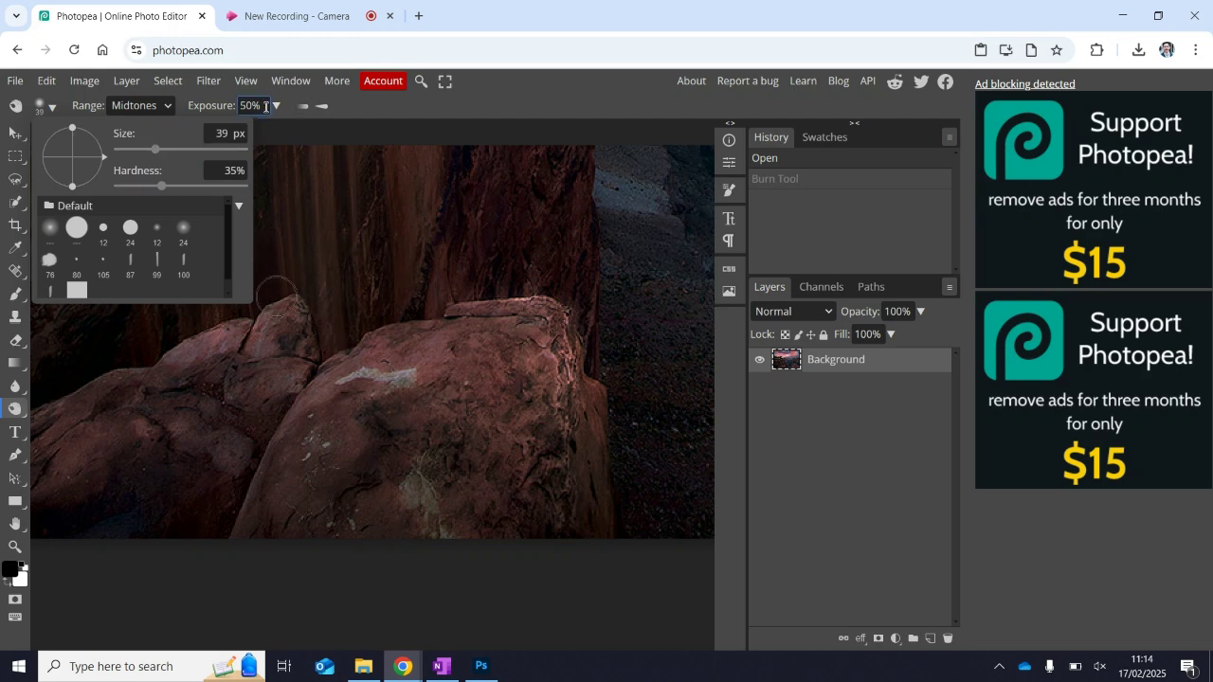
double_click(264, 105)
type("40")
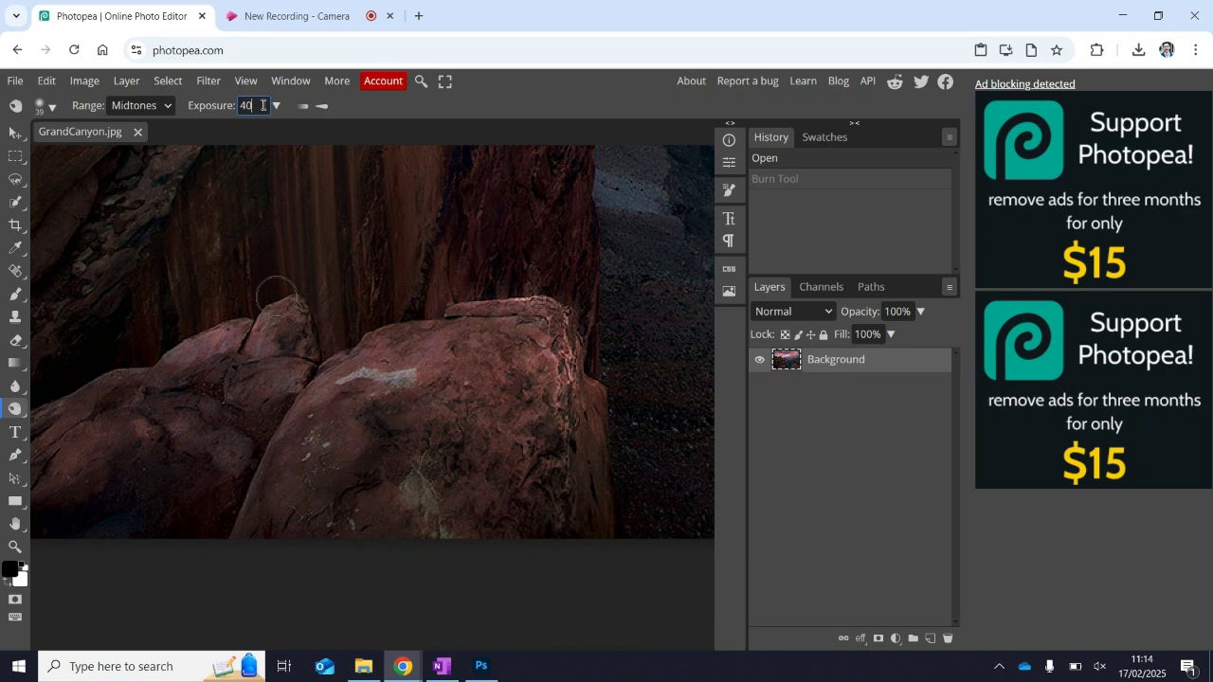
- Darken spots on the large foreground rock with the Burn Tool at 40% exposure, reverting the history to the first Burn stroke
key("Return")
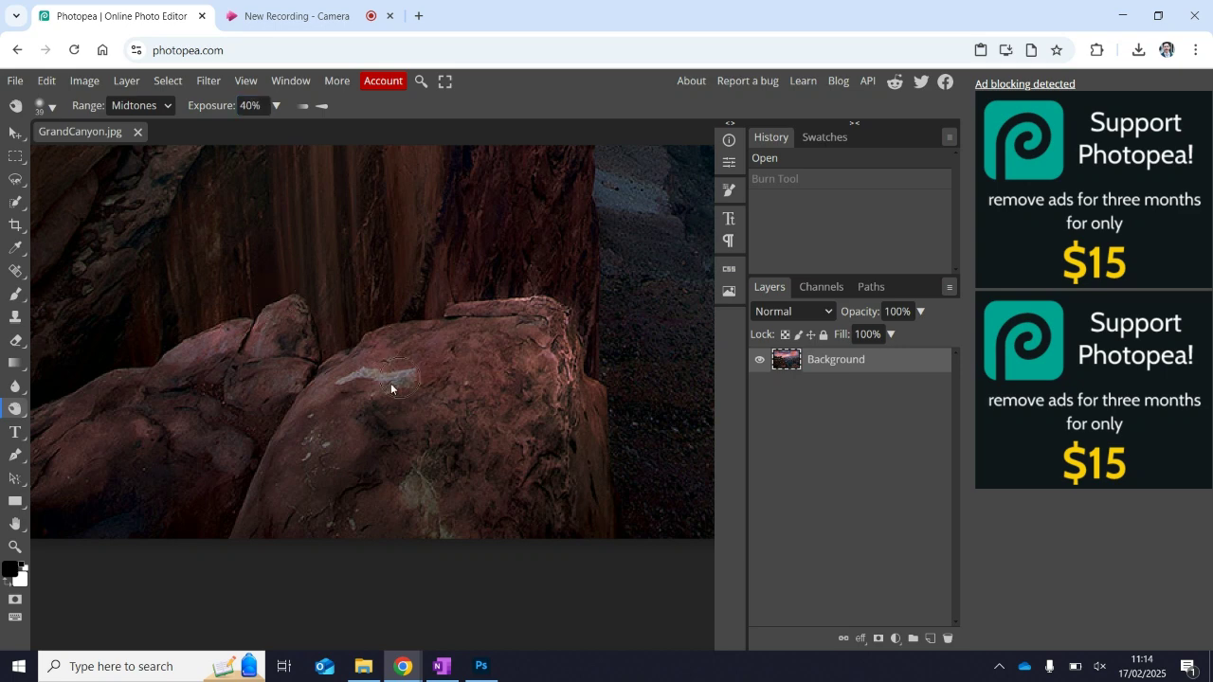
left_click_drag(391, 389, 372, 440)
mouse_move(496, 366)
left_mouse_down()
mouse_move(409, 493)
mouse_move(495, 406)
left_mouse_up()
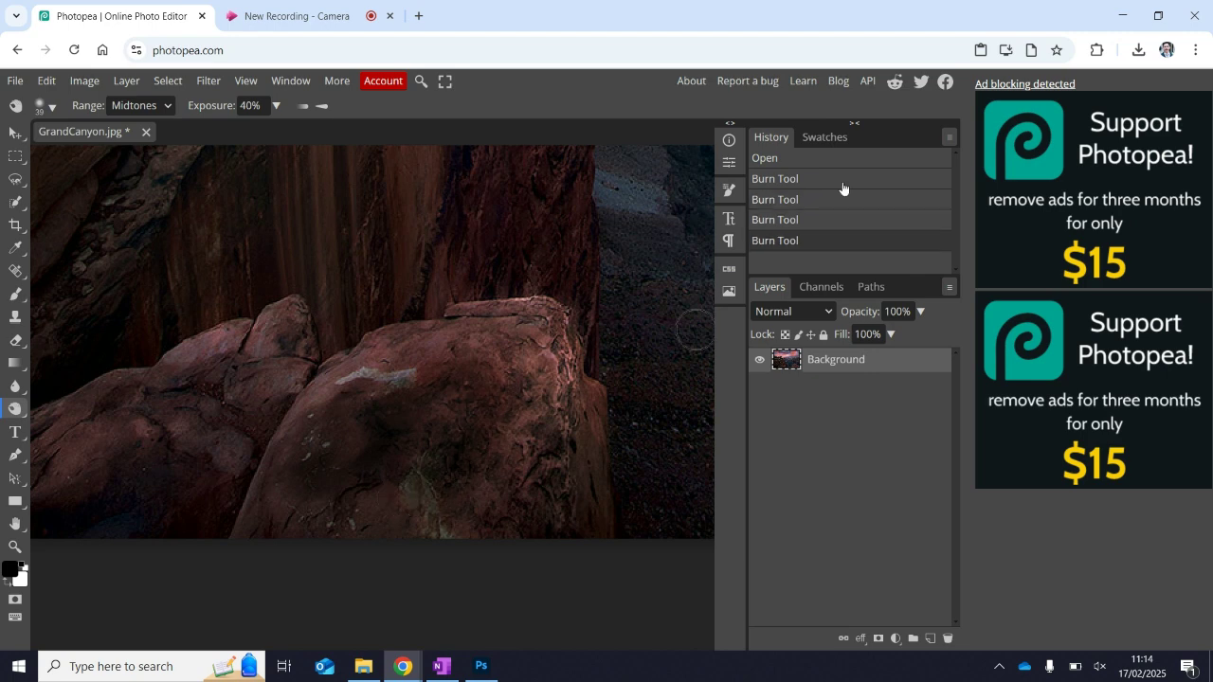
left_click(812, 199)
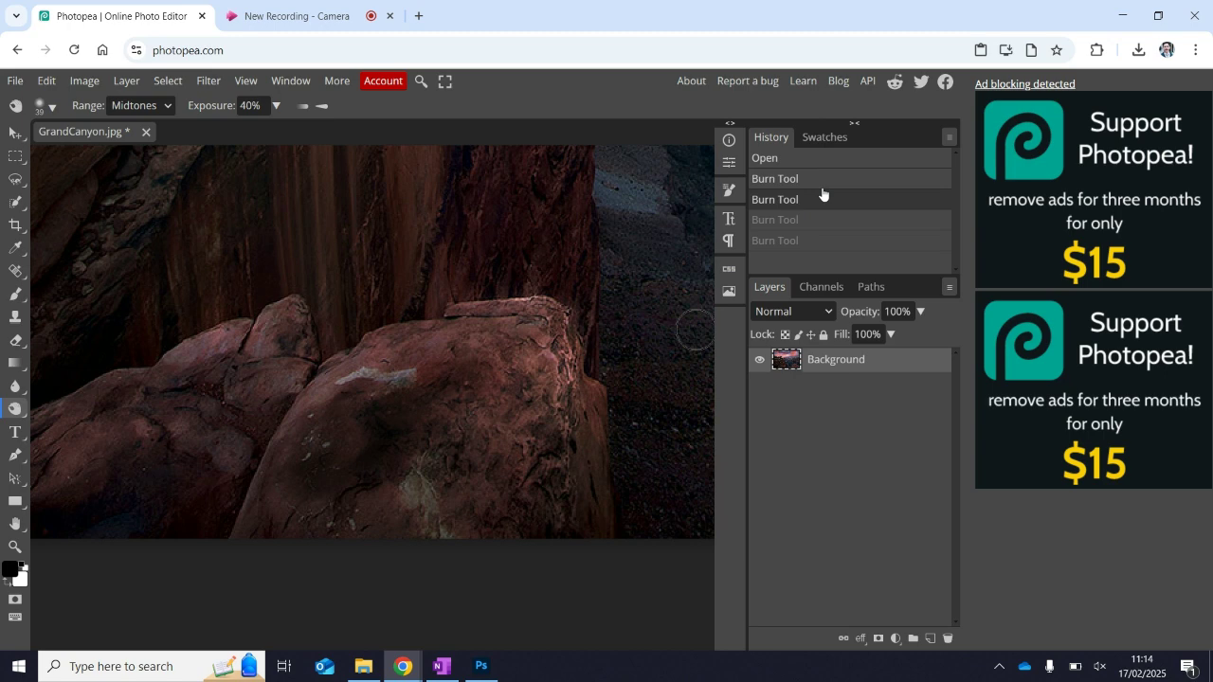
left_click(815, 179)
- Lower the Burn exposure to 30% and darken areas across both foreground rocks with several strokes
left_click(264, 105)
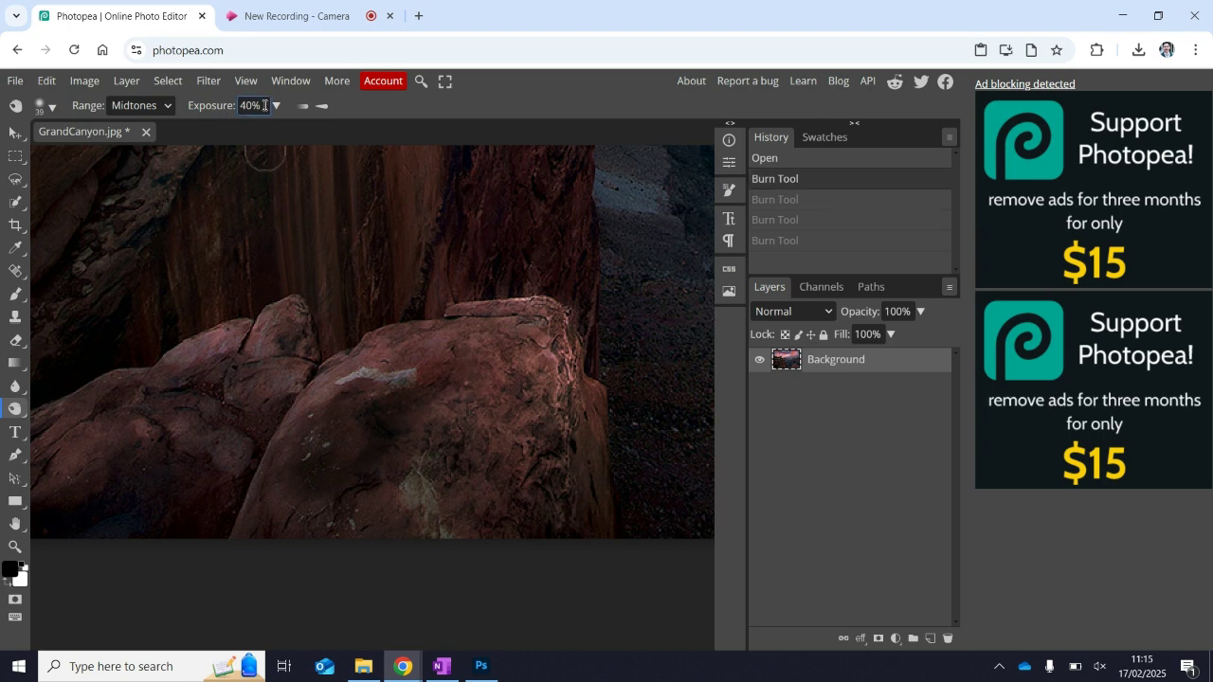
left_click(275, 106)
left_click_drag(222, 130, 215, 130)
left_click_drag(353, 394, 204, 387)
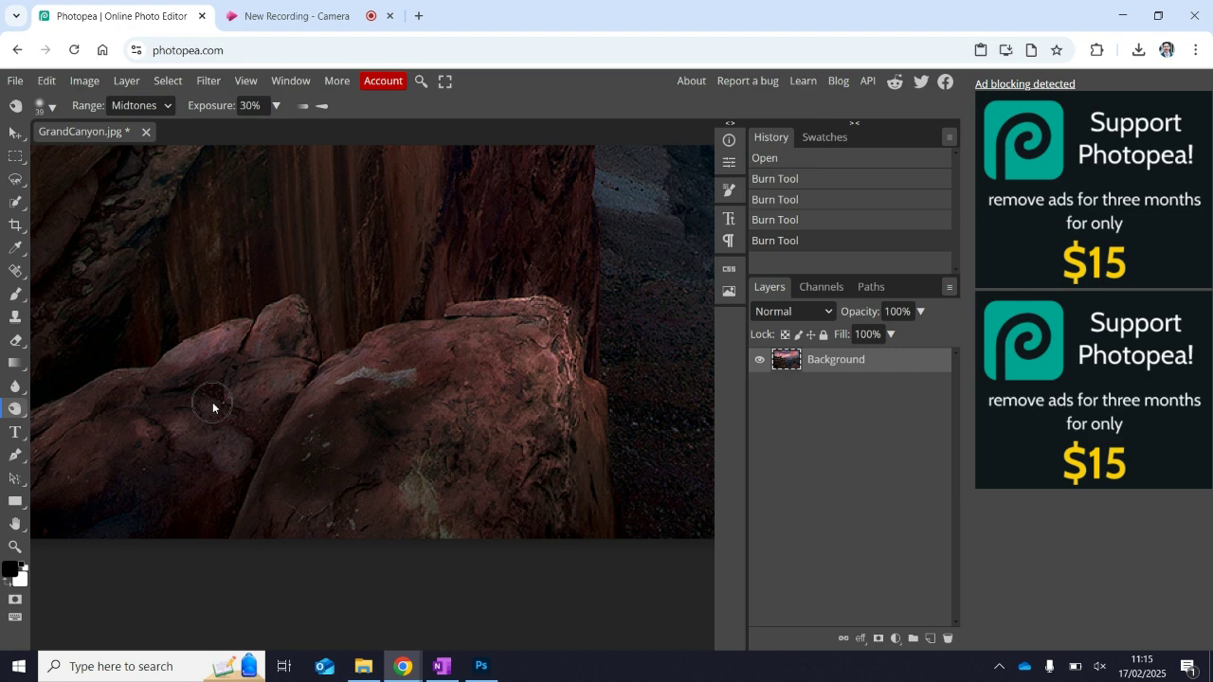
left_click_drag(213, 408, 335, 548)
mouse_move(519, 398)
left_mouse_down()
mouse_move(467, 400)
mouse_move(369, 466)
left_mouse_up()
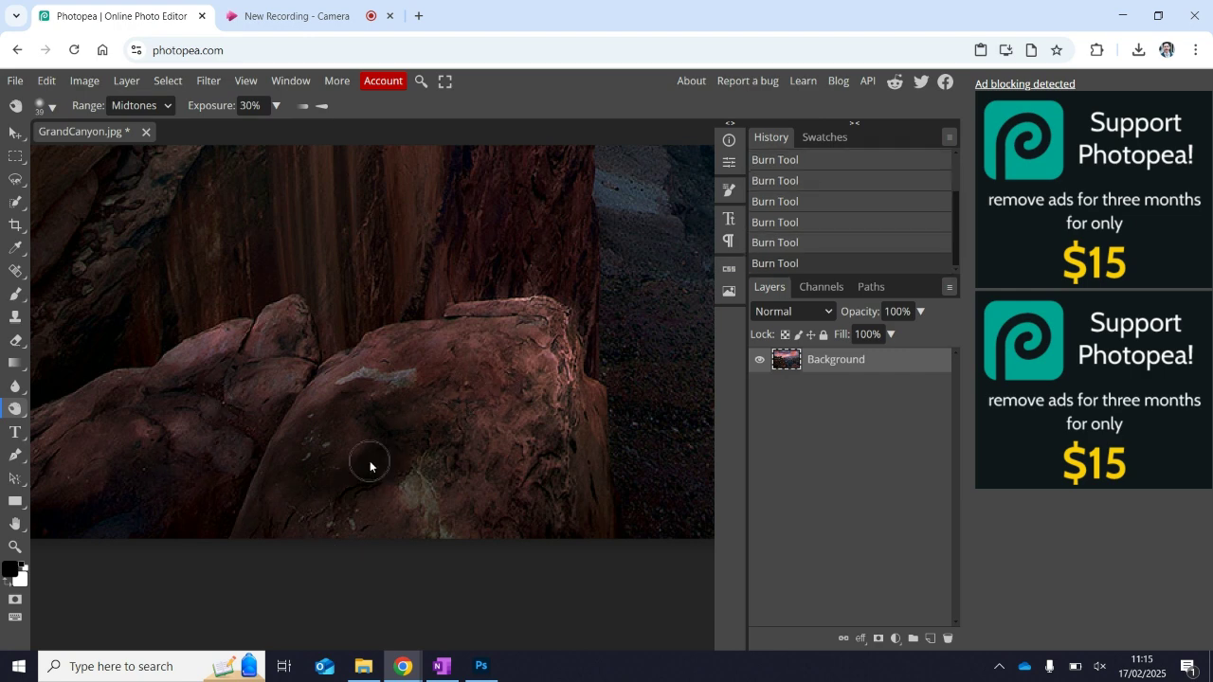
left_click_drag(436, 354, 289, 431)
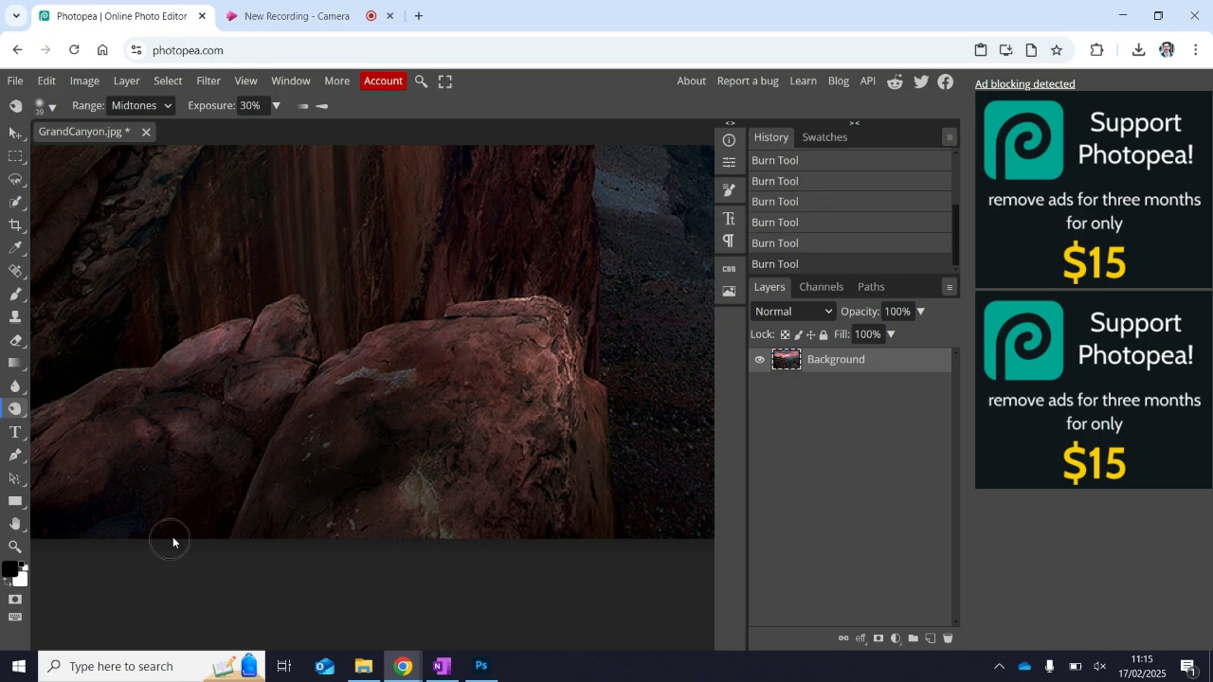
- Switch to the Photoshop window and activate the Sponge Tool
key("alt+Tab")
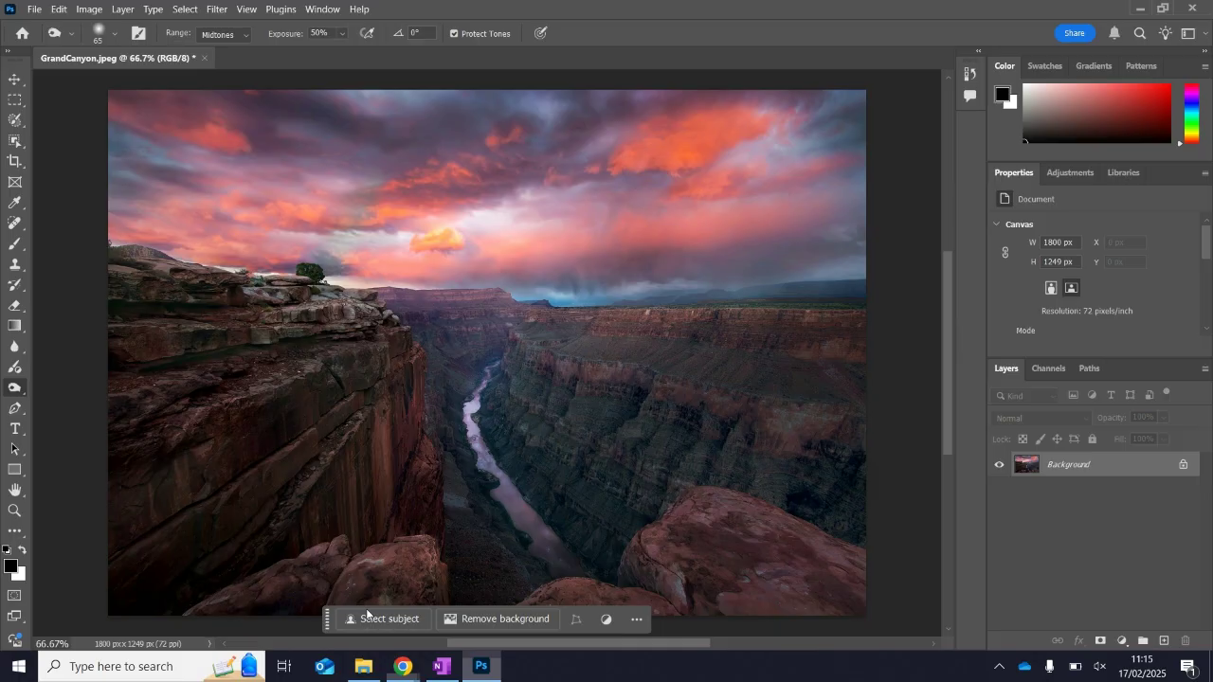
right_click(17, 388)
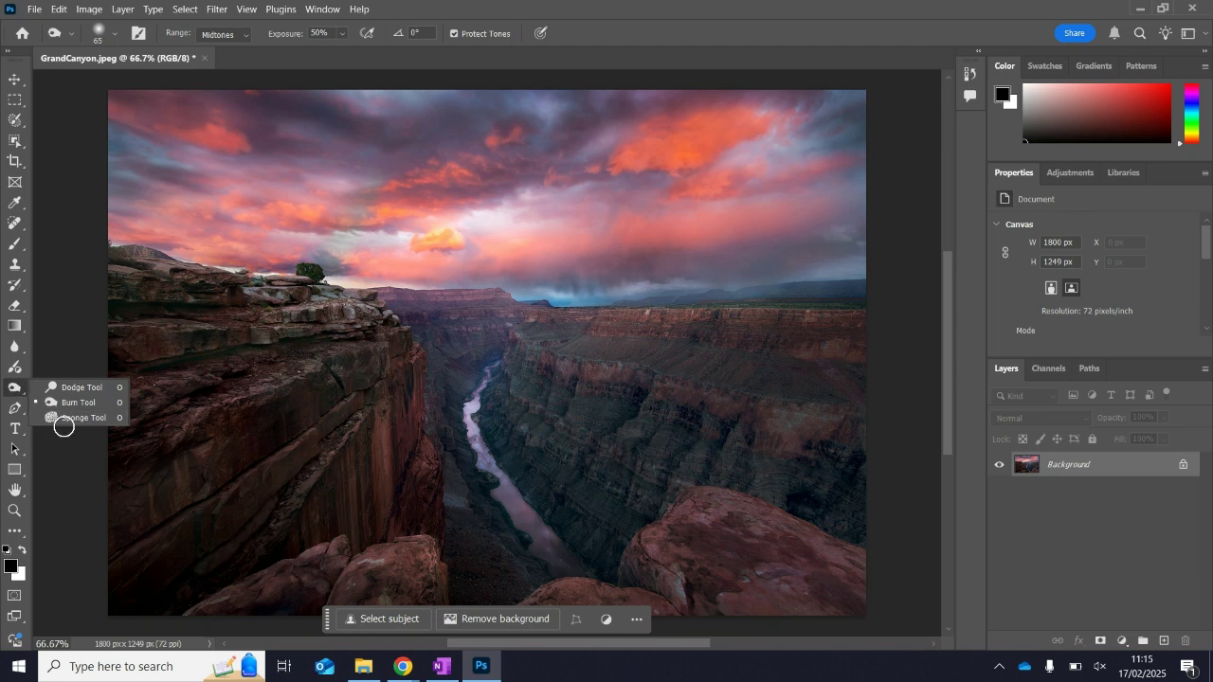
left_click(73, 417)
scroll(73, 415, "down", 1)
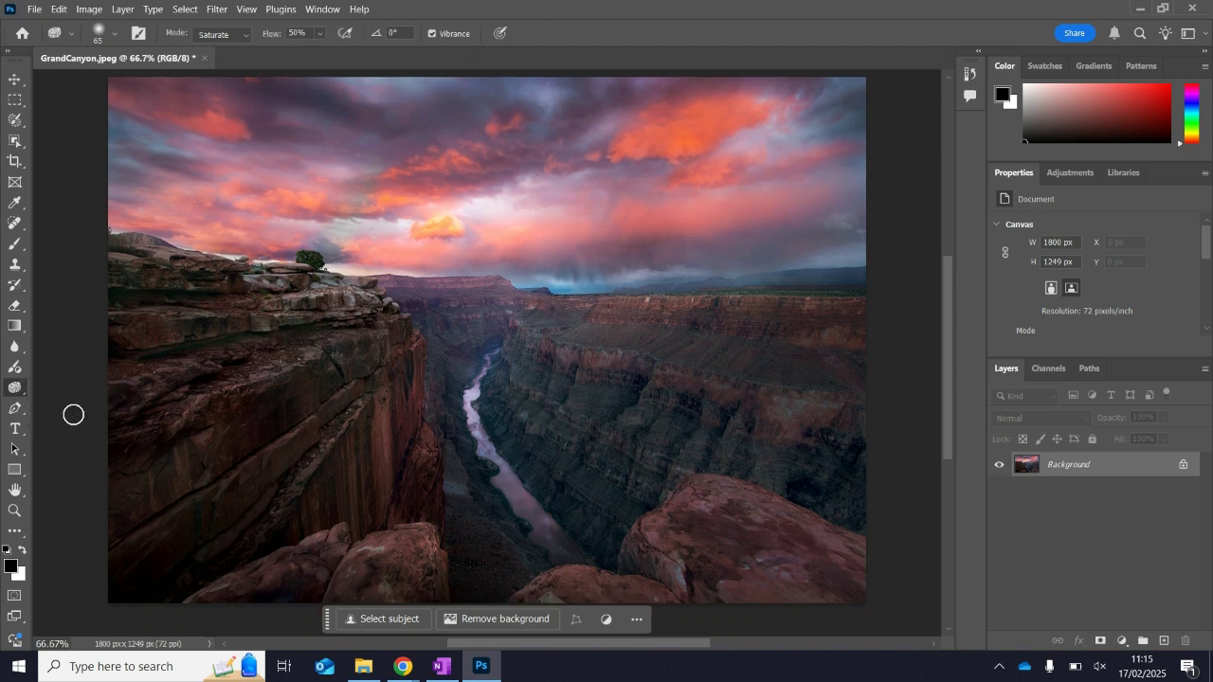
scroll(73, 415, "up", 1)
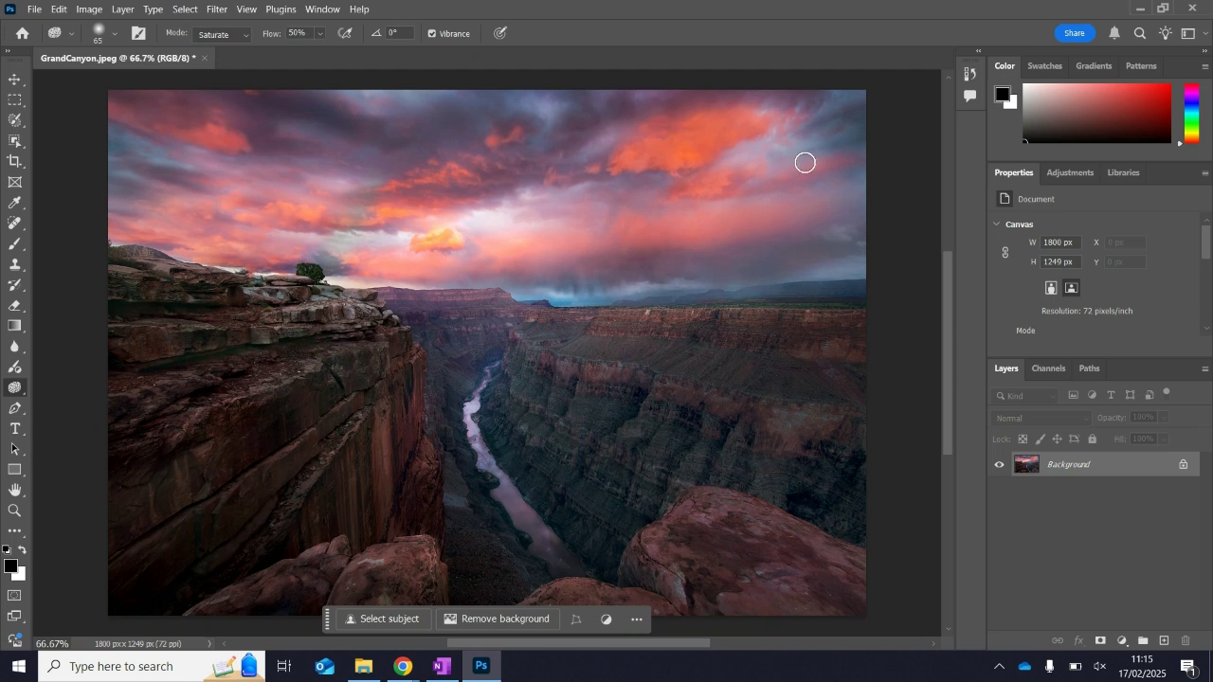
- Set the Sponge Tool's flow to 100% and choose a Hard Round brush of 143 px
left_click(319, 35)
left_click_drag(320, 42, 372, 59)
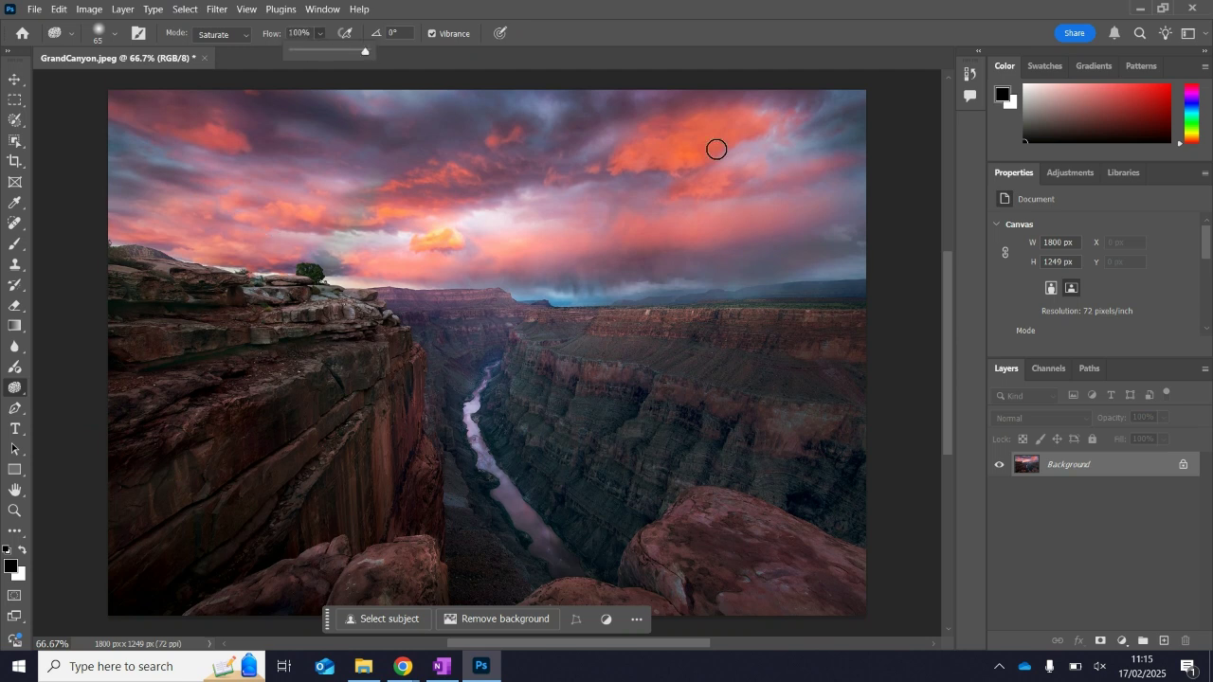
left_click(475, 336)
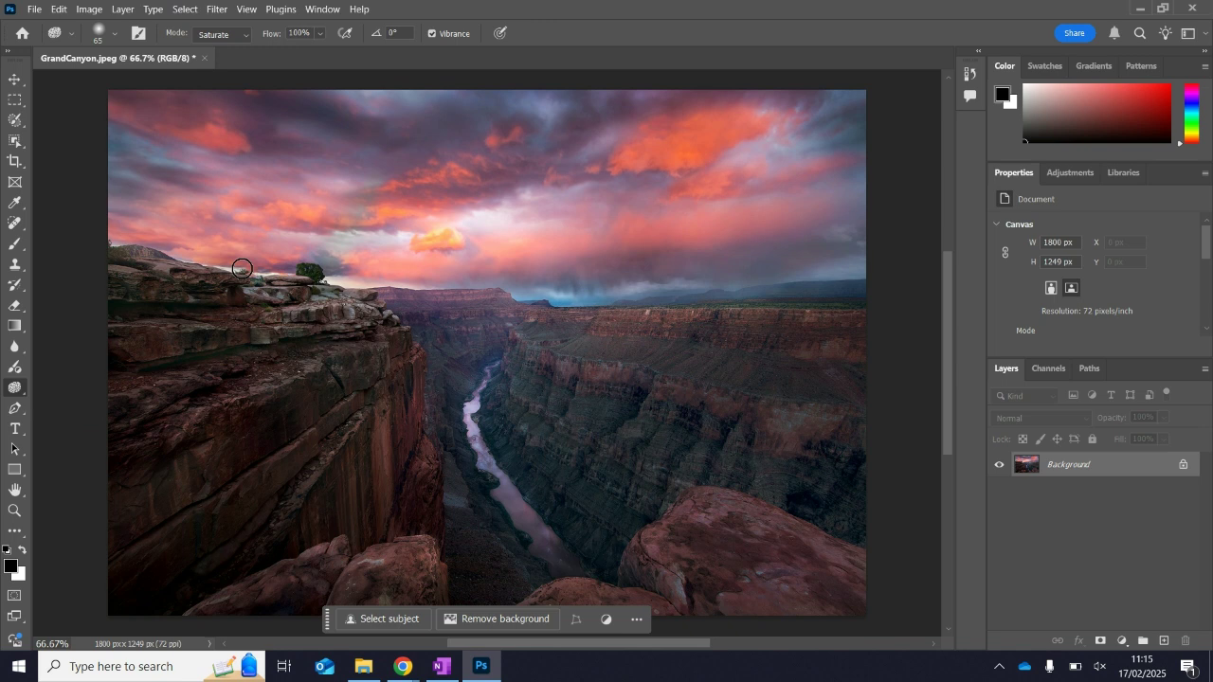
left_click(114, 34)
left_click_drag(120, 83, 148, 84)
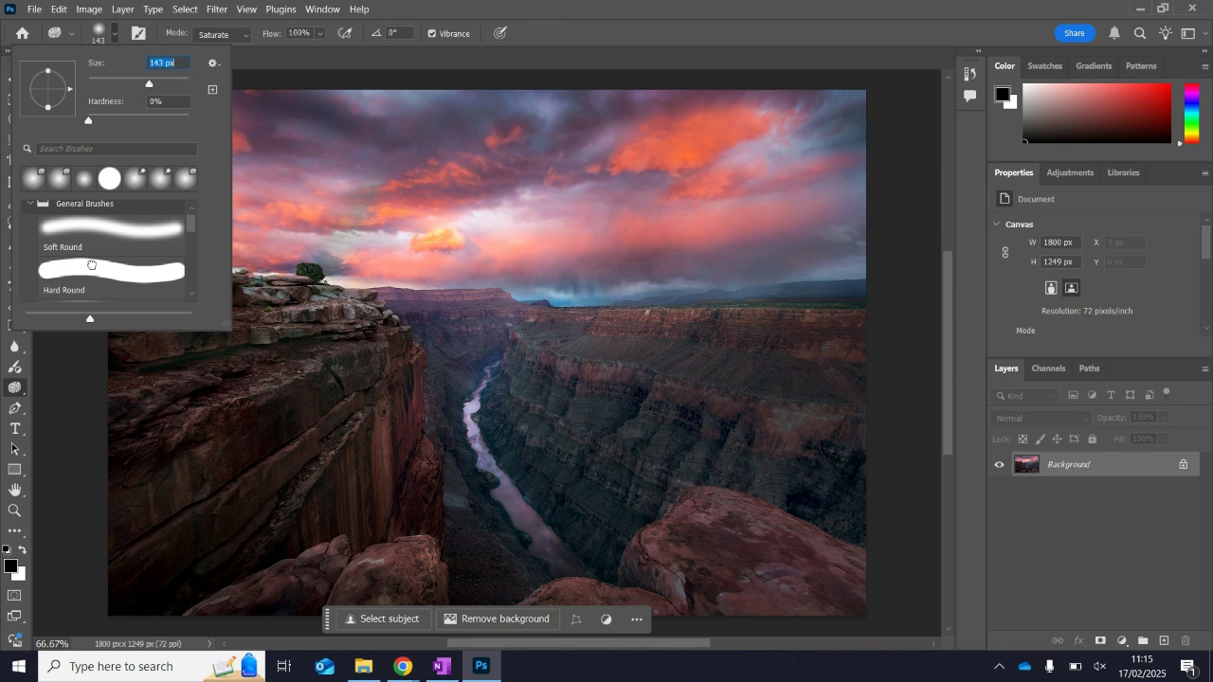
left_click(92, 266)
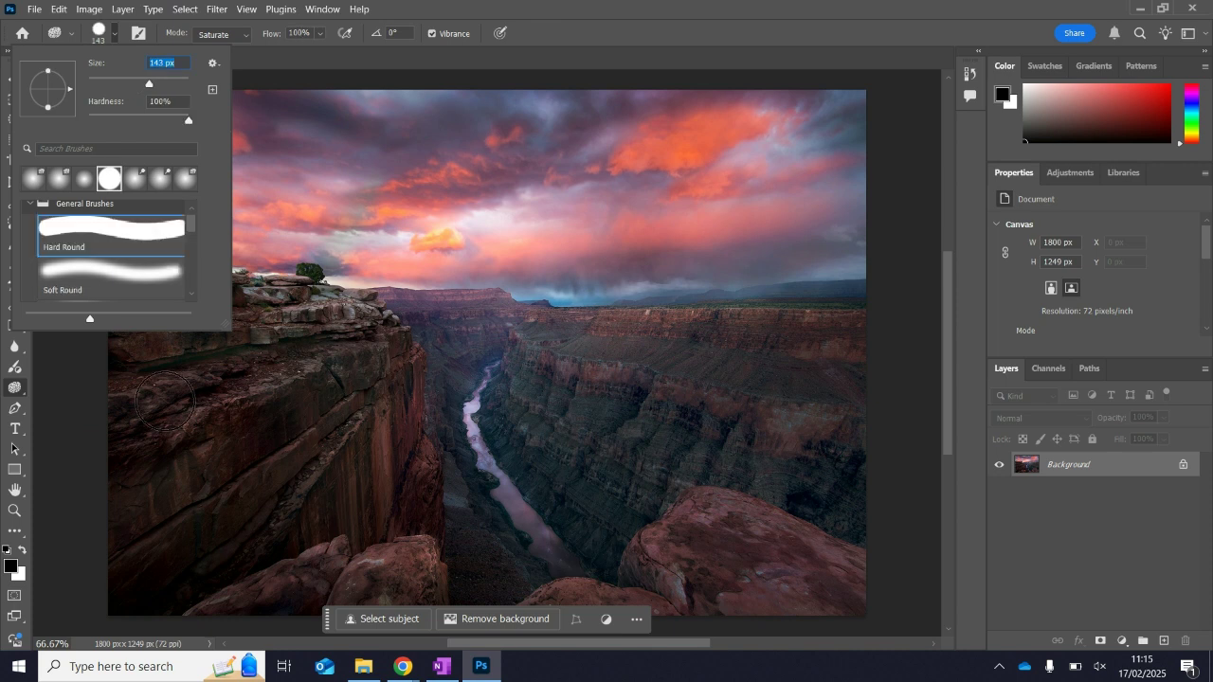
left_click(365, 403)
- Saturate the river and surrounding canyon with Sponge strokes in Saturate mode, undoing the last stroke
mouse_move(494, 378)
left_mouse_down()
mouse_move(488, 394)
mouse_move(536, 495)
left_mouse_up()
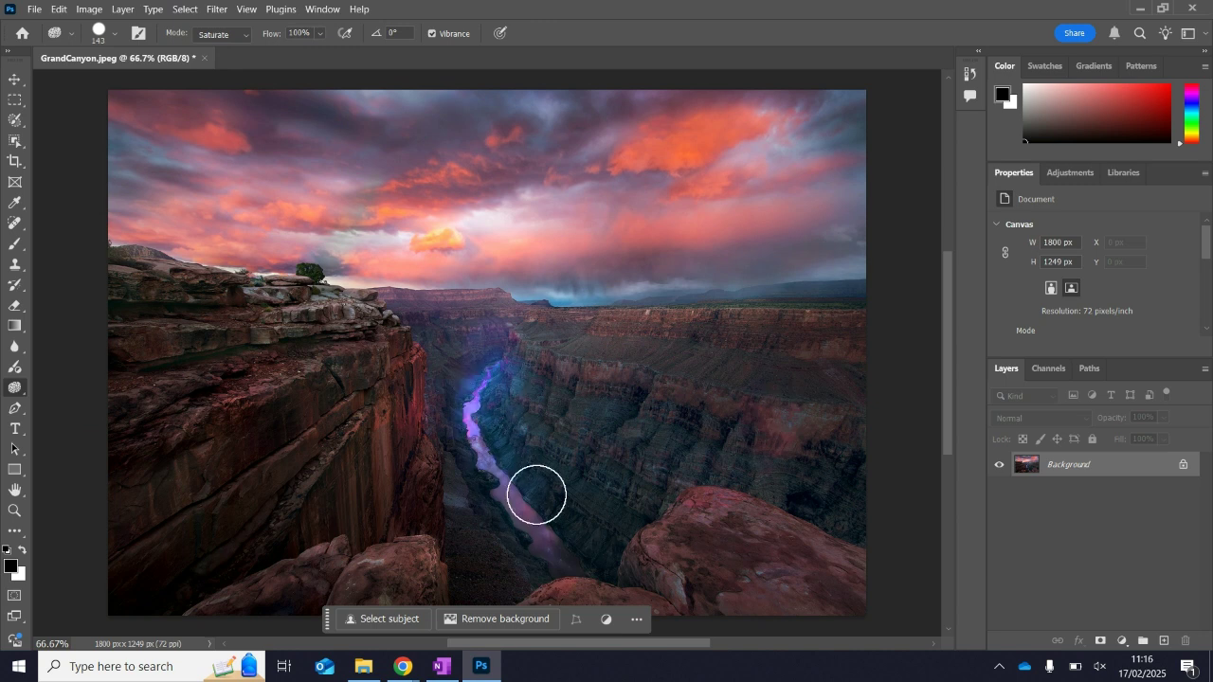
left_click_drag(473, 329, 527, 472)
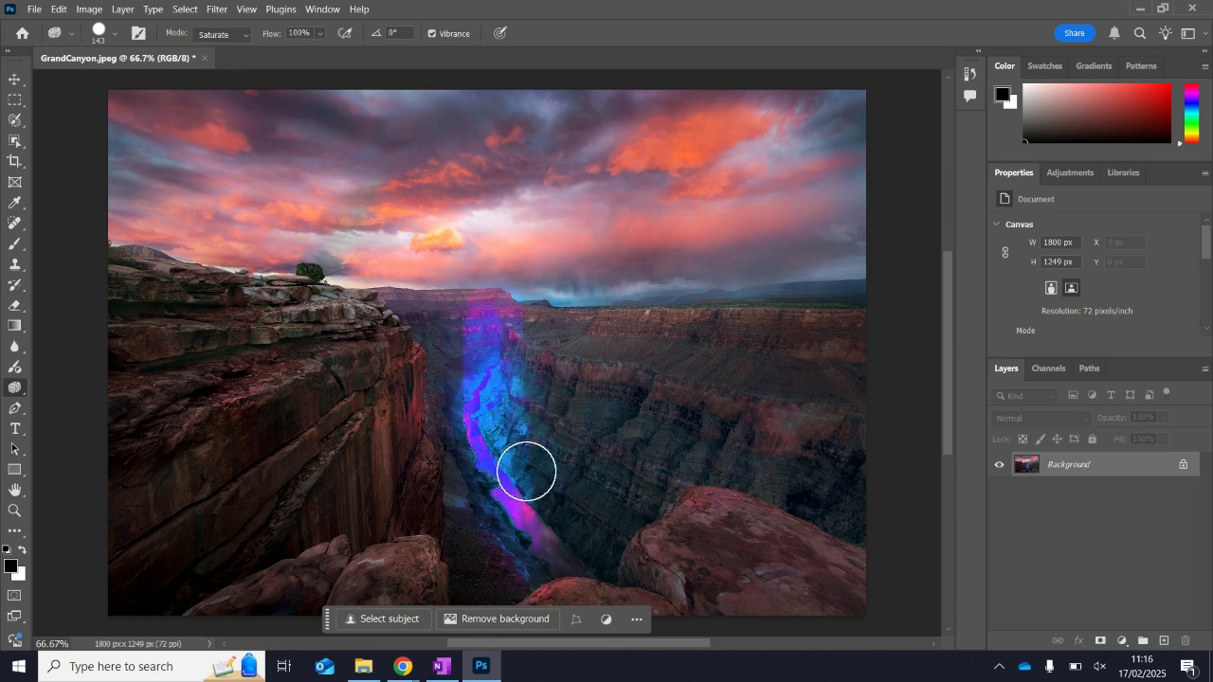
key("ctrl+z")
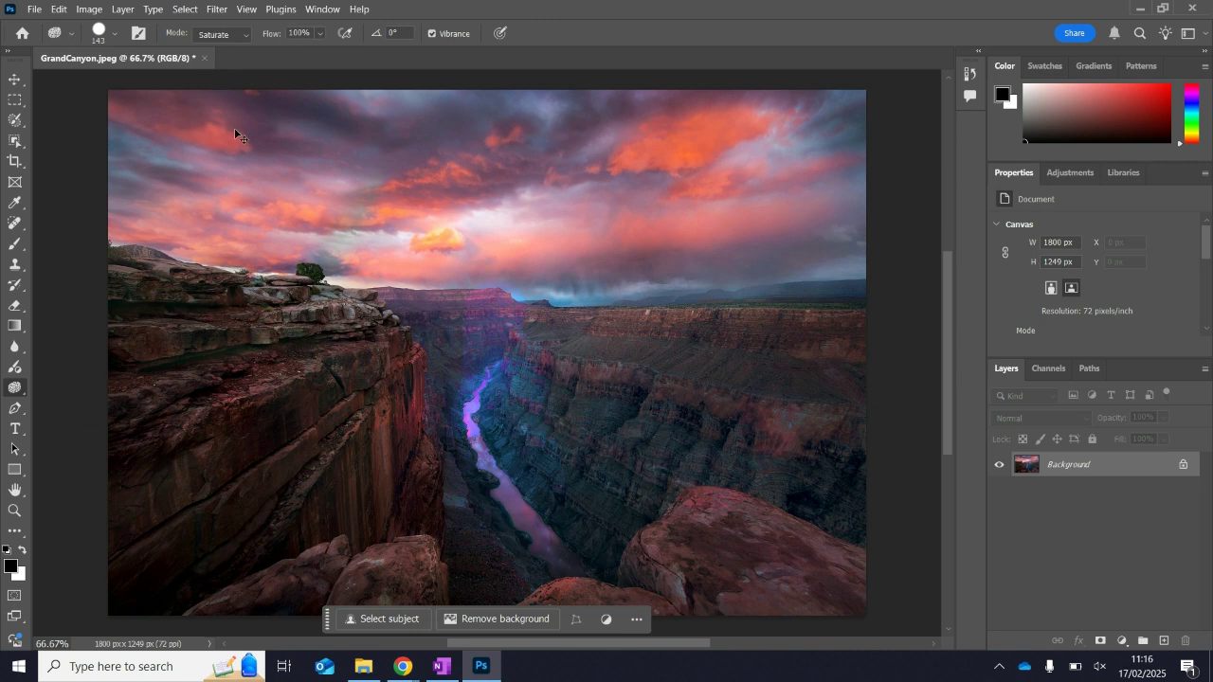
- Try saturating the clouds above the cliff with the Sponge Tool, undoing the stroke
left_click(243, 35)
mouse_move(246, 216)
left_mouse_down()
mouse_move(410, 168)
mouse_move(457, 225)
left_mouse_up()
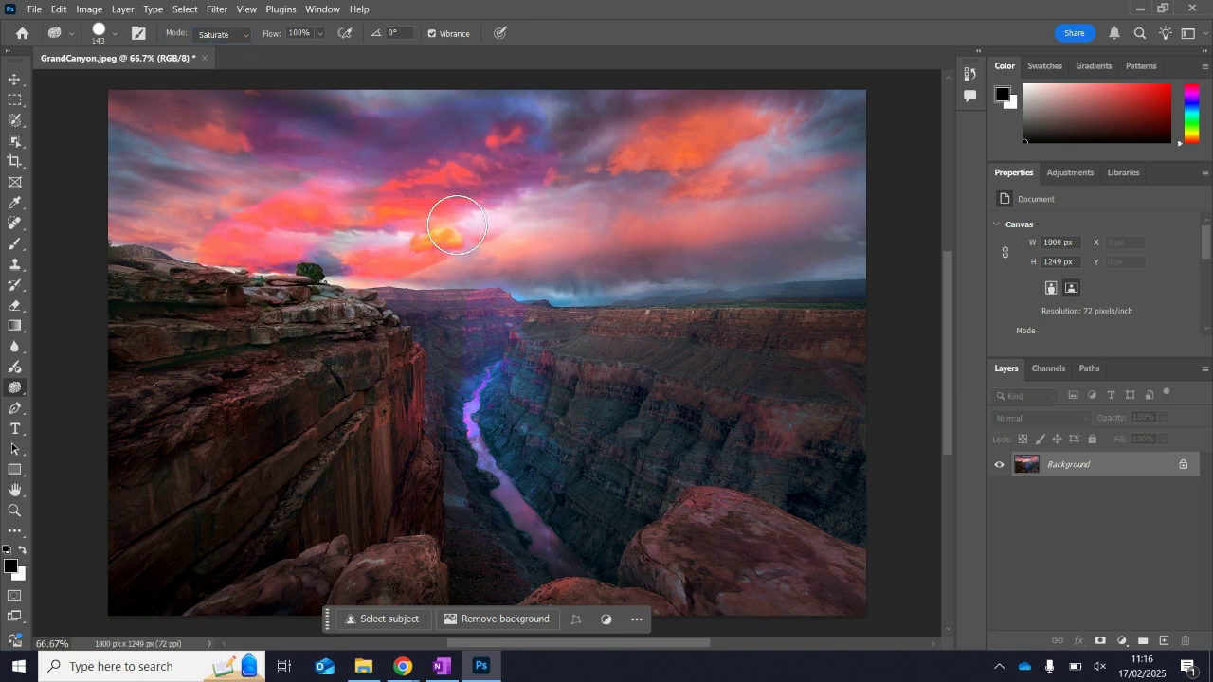
key("ctrl+z")
- Set the Sponge mode to Desaturate and try it on the sky and upper river, undoing the stroke
left_click(226, 36)
left_click(225, 51)
mouse_move(313, 152)
left_mouse_down()
mouse_move(457, 114)
mouse_move(412, 310)
mouse_move(482, 397)
left_mouse_up()
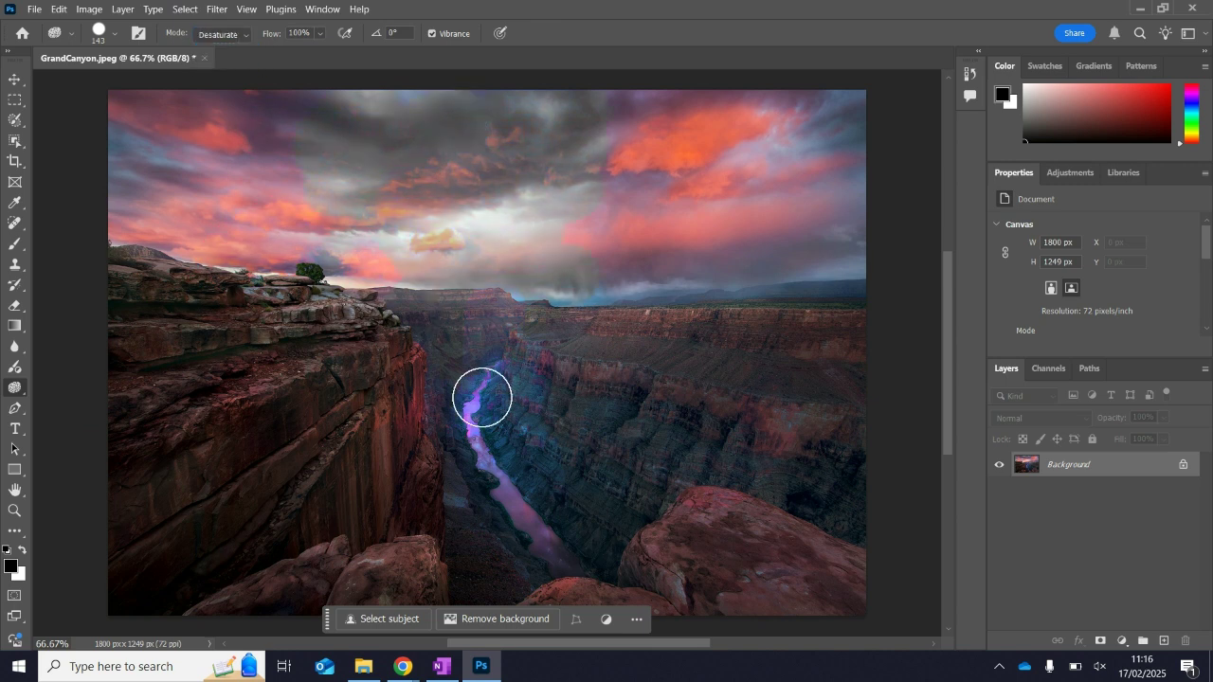
key("ctrl+z")
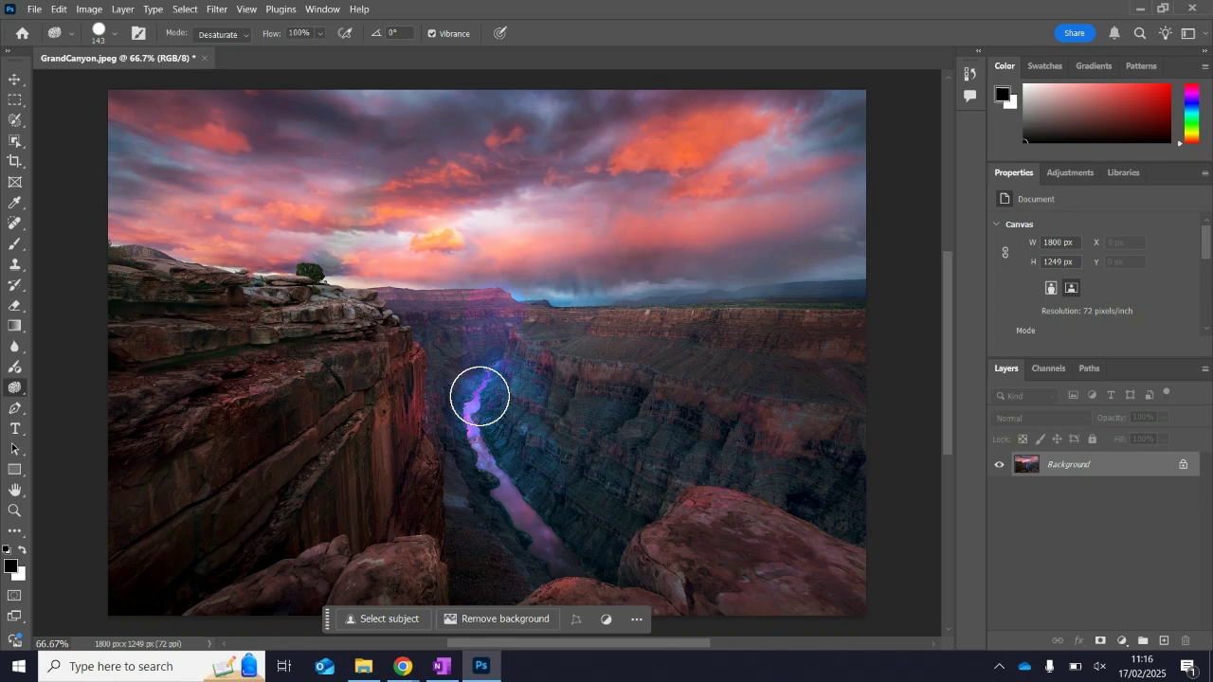
- Revert the photo to its Open state in the history
left_click(116, 35)
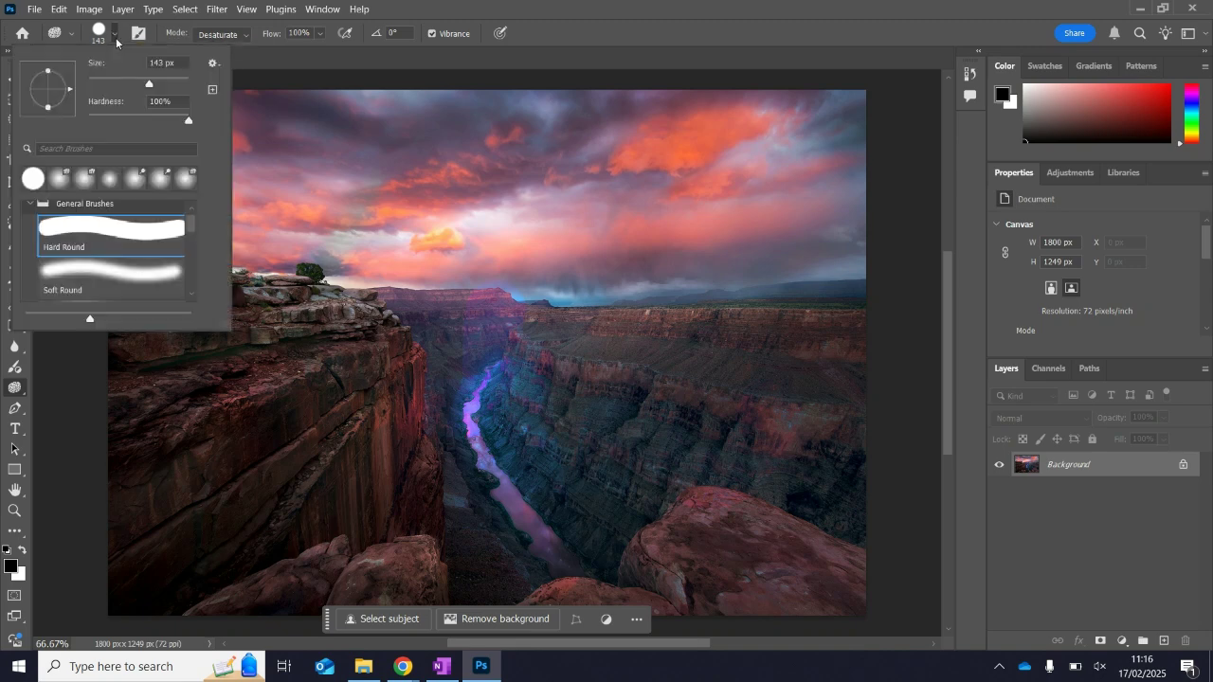
left_click(967, 73)
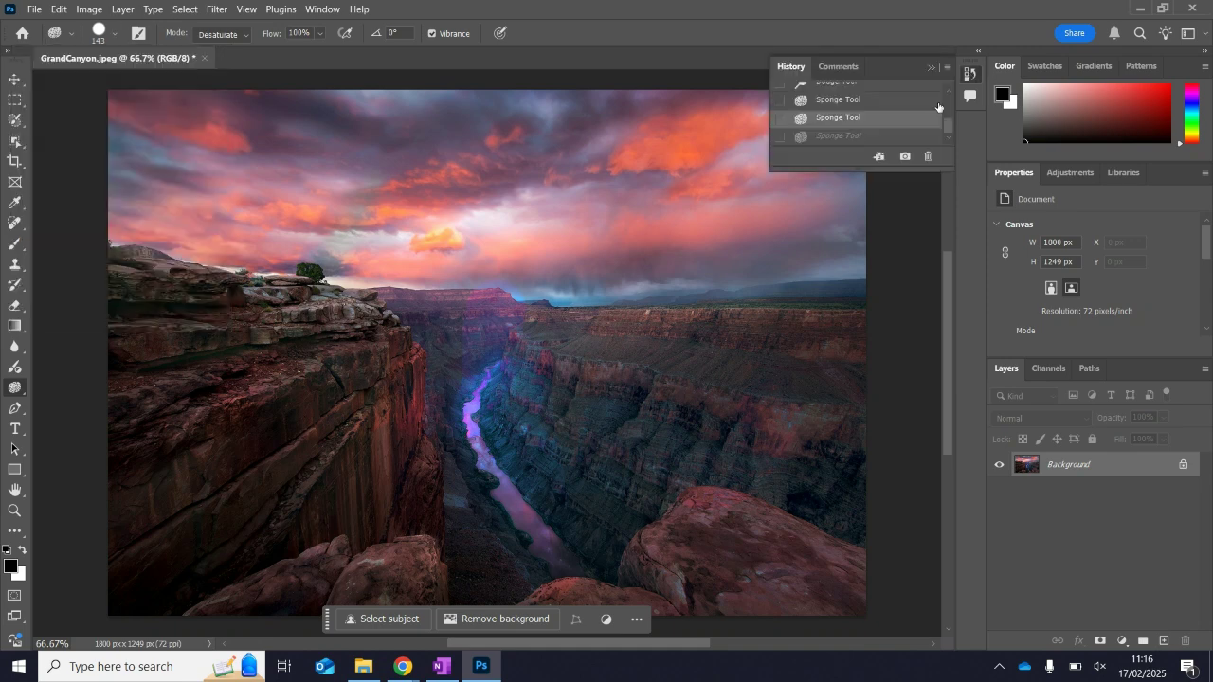
scroll(872, 107, "up", 3)
left_click(872, 109)
left_click(843, 91)
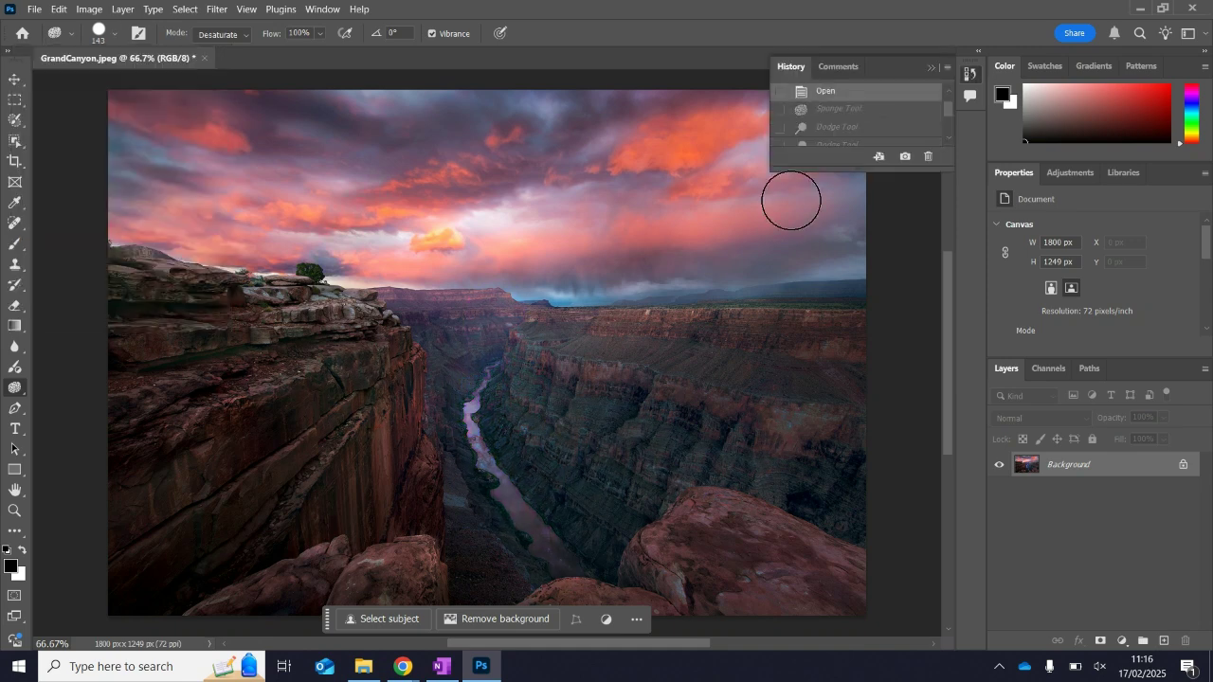